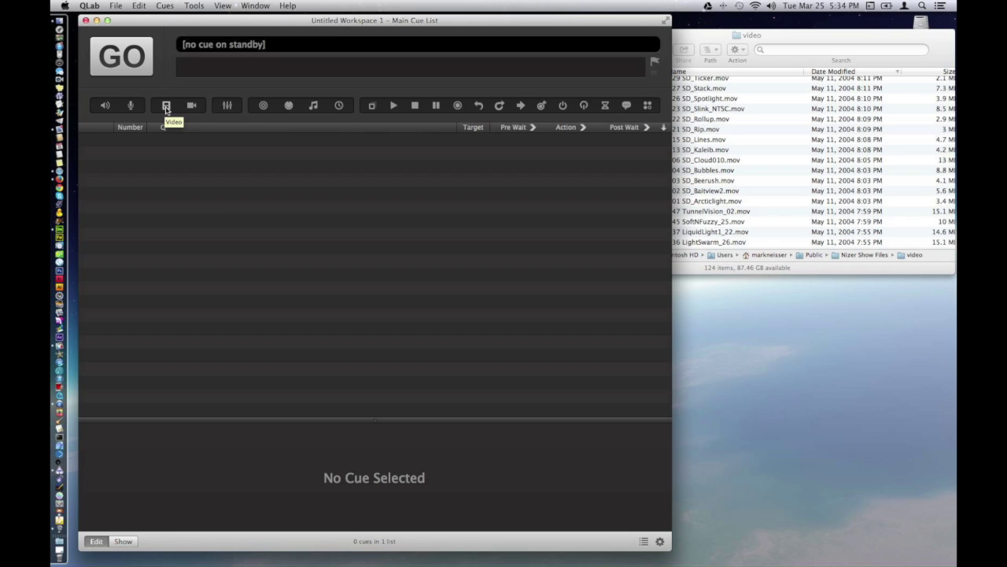
Step: Add a video cue and assign 004 SD_Bubbles.mov from Finder as its file
{"action": "left_click_drag", "start_coordinate": [166, 108], "coordinate": [152, 171]}
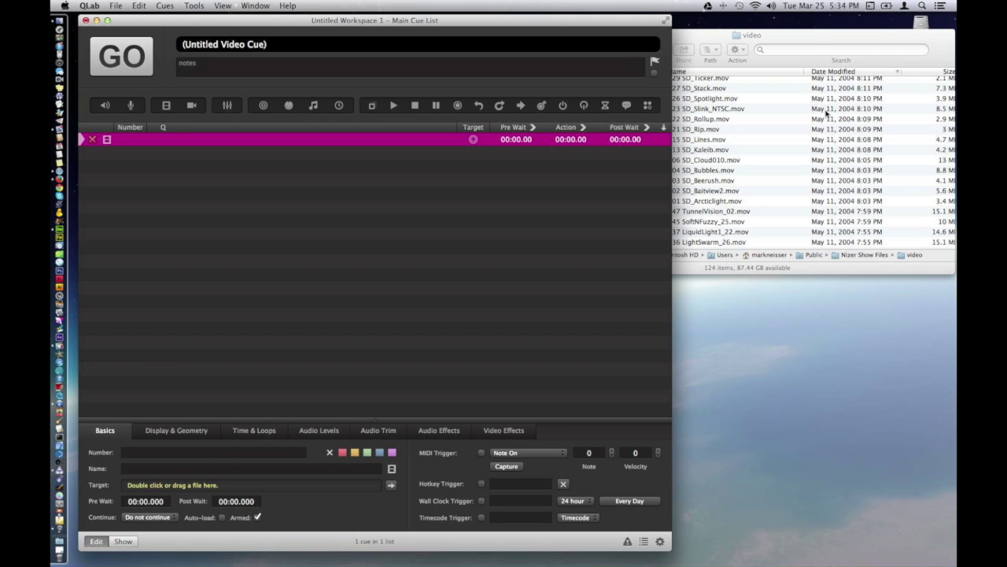
{"action": "left_click", "coordinate": [815, 32]}
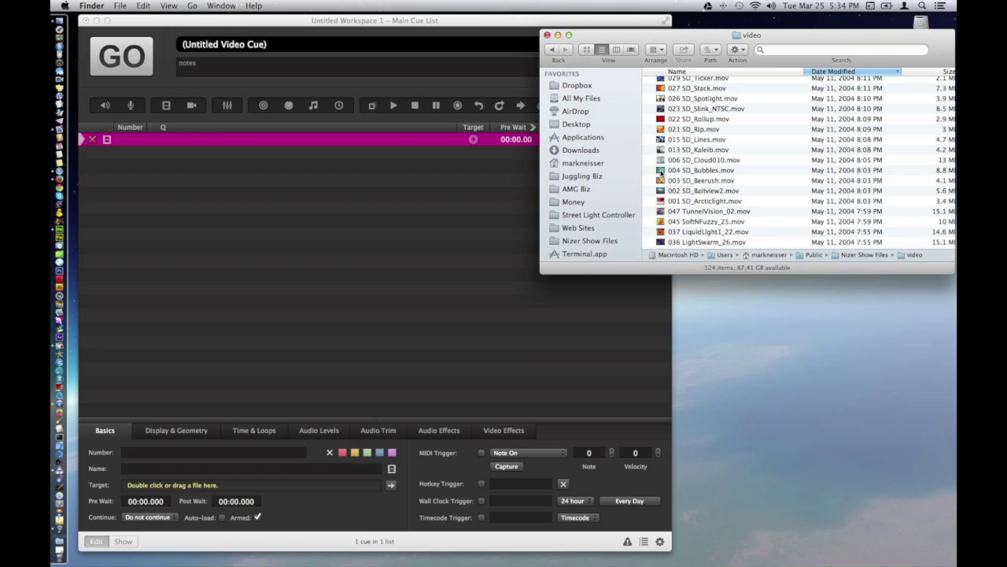
{"action": "left_click_drag", "start_coordinate": [661, 173], "coordinate": [351, 144]}
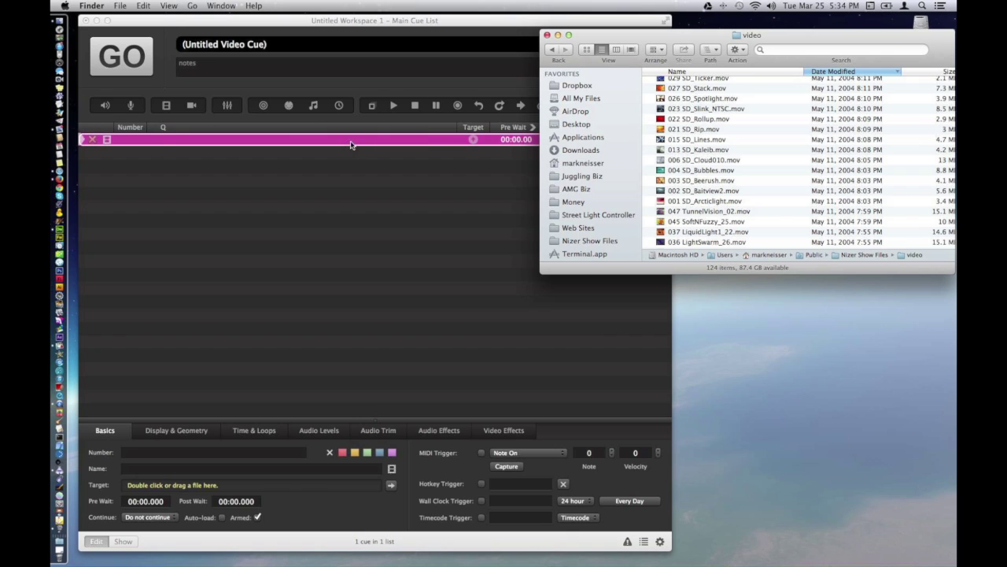
{"action": "left_click", "coordinate": [291, 255]}
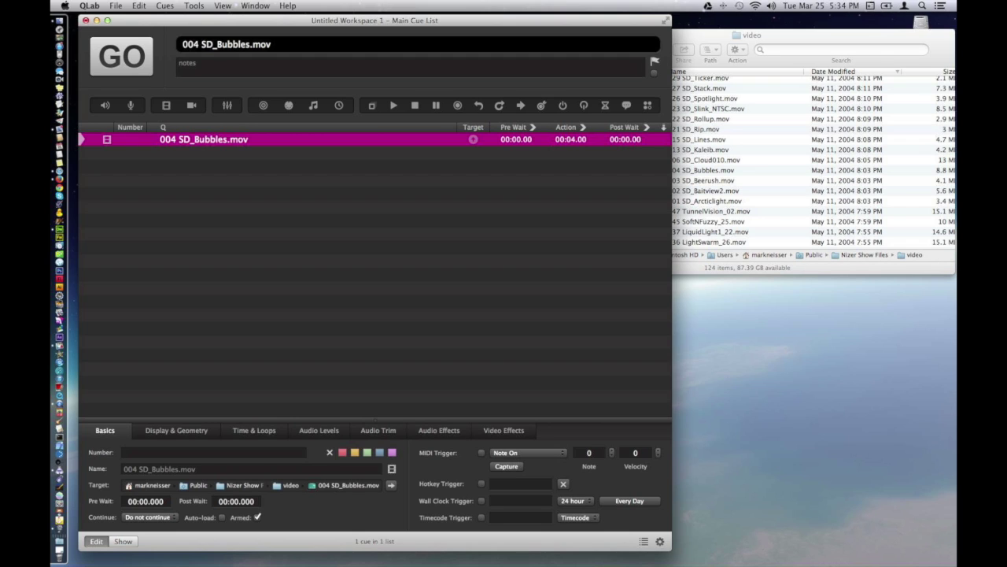
Step: Open the Audition Window from the Window menu
{"action": "left_click", "coordinate": [193, 5]}
{"action": "left_click", "coordinate": [194, 6]}
{"action": "left_click", "coordinate": [255, 5]}
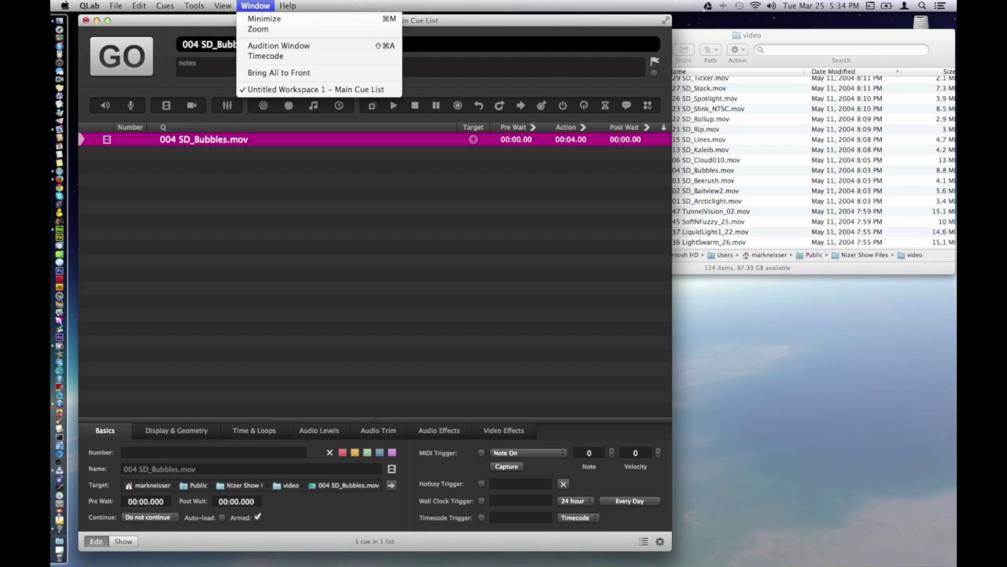
{"action": "key", "text": "Escape"}
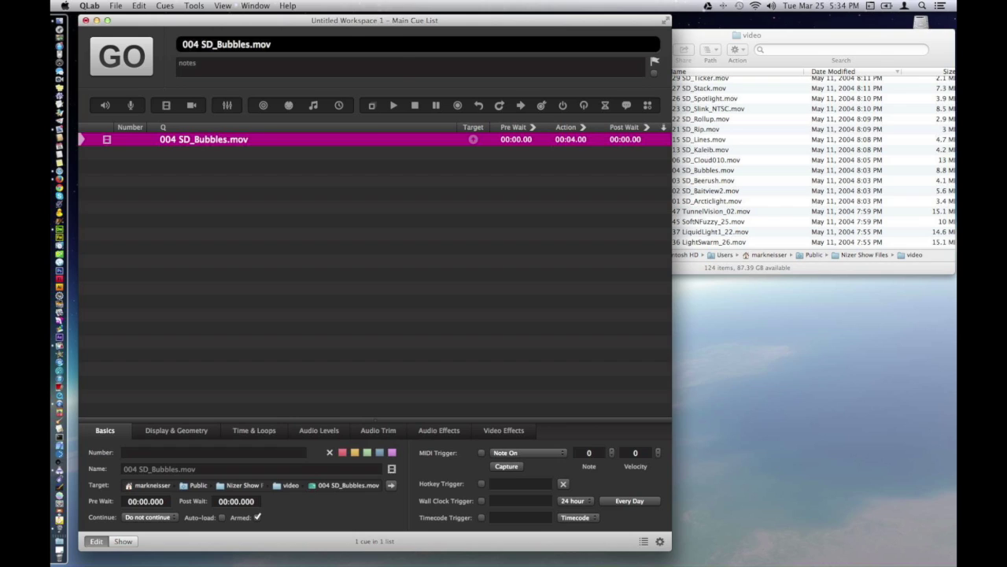
{"action": "left_click", "coordinate": [255, 5]}
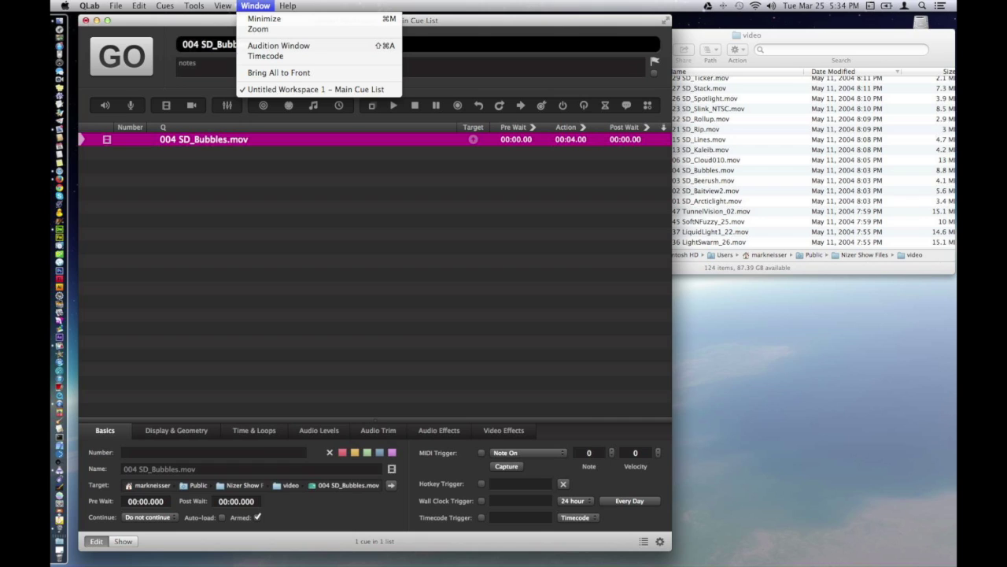
{"action": "left_click", "coordinate": [255, 47]}
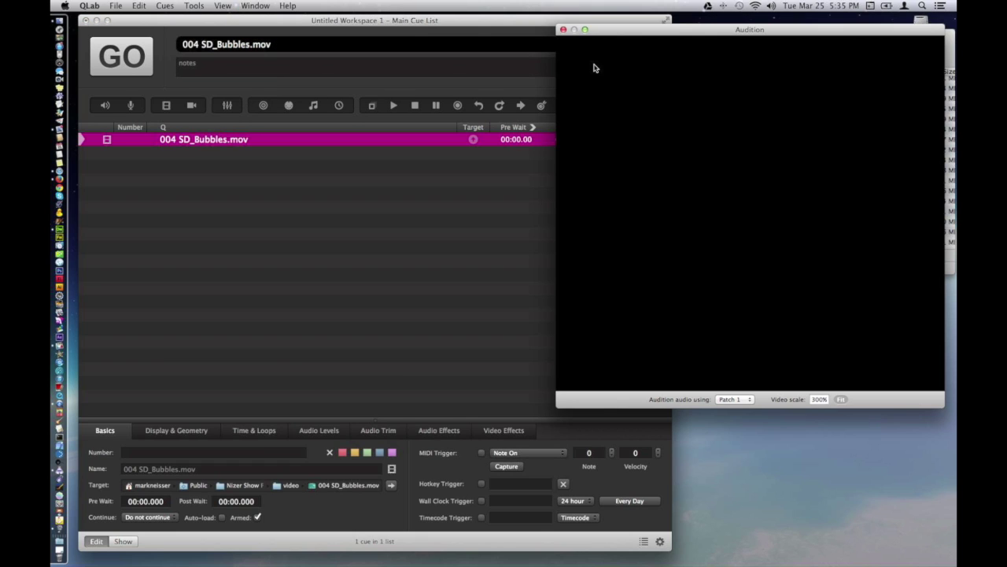
Step: Shrink the Audition preview and place it at the lower right beside the cue list
{"action": "left_click_drag", "start_coordinate": [942, 404], "coordinate": [901, 253]}
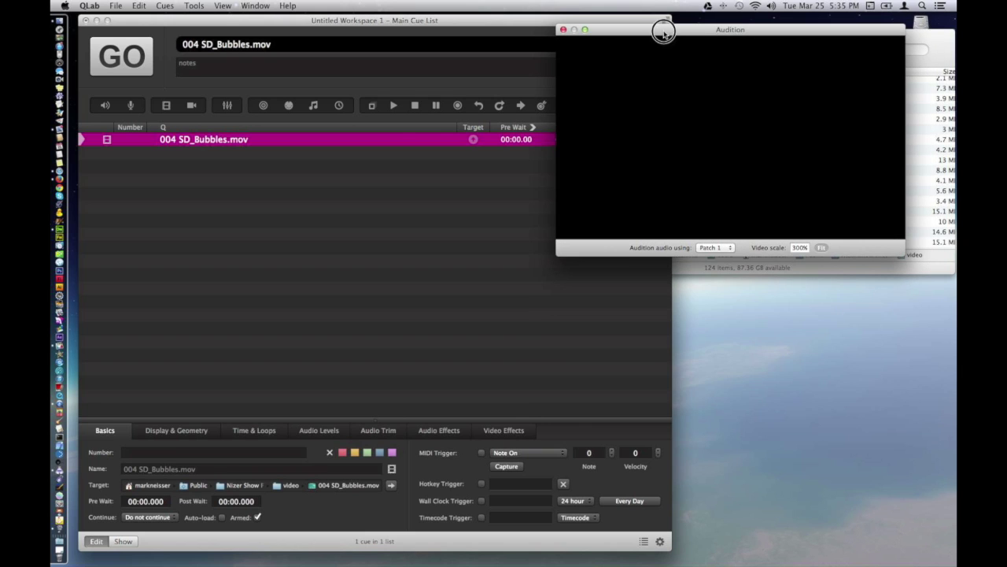
{"action": "left_click_drag", "start_coordinate": [658, 29], "coordinate": [705, 280]}
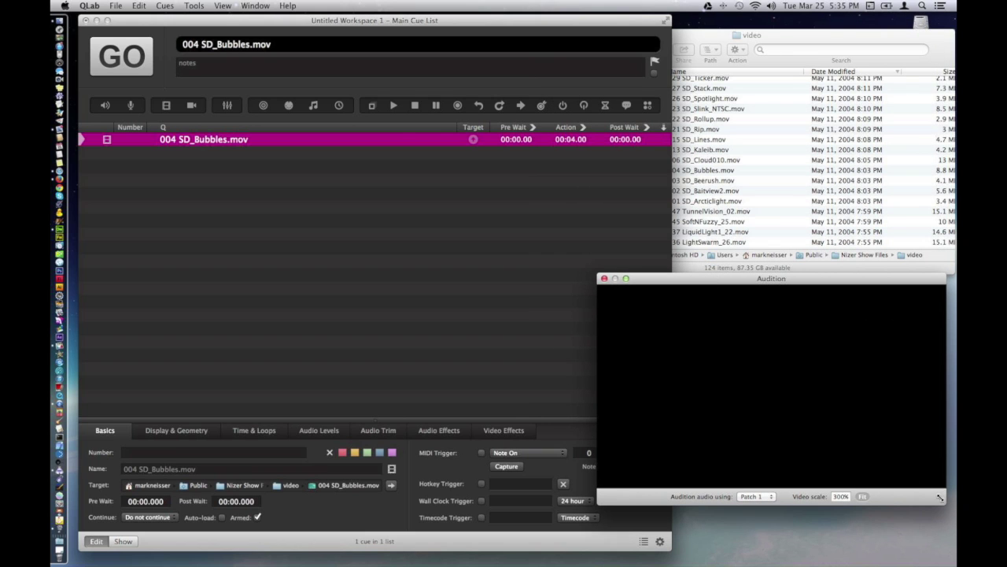
{"action": "left_click_drag", "start_coordinate": [942, 502], "coordinate": [862, 472]}
{"action": "left_click_drag", "start_coordinate": [681, 280], "coordinate": [758, 287]}
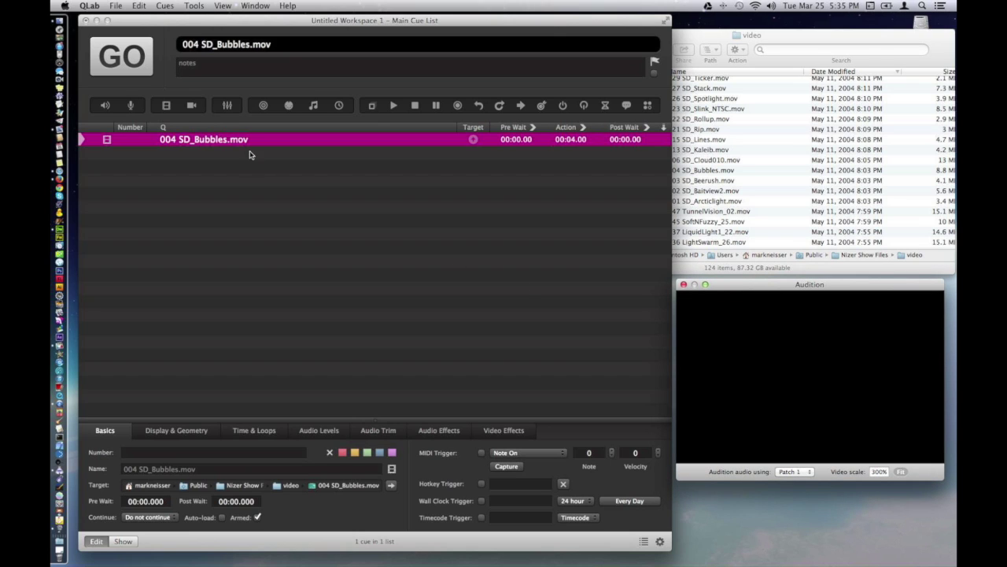
{"action": "left_click", "coordinate": [178, 432]}
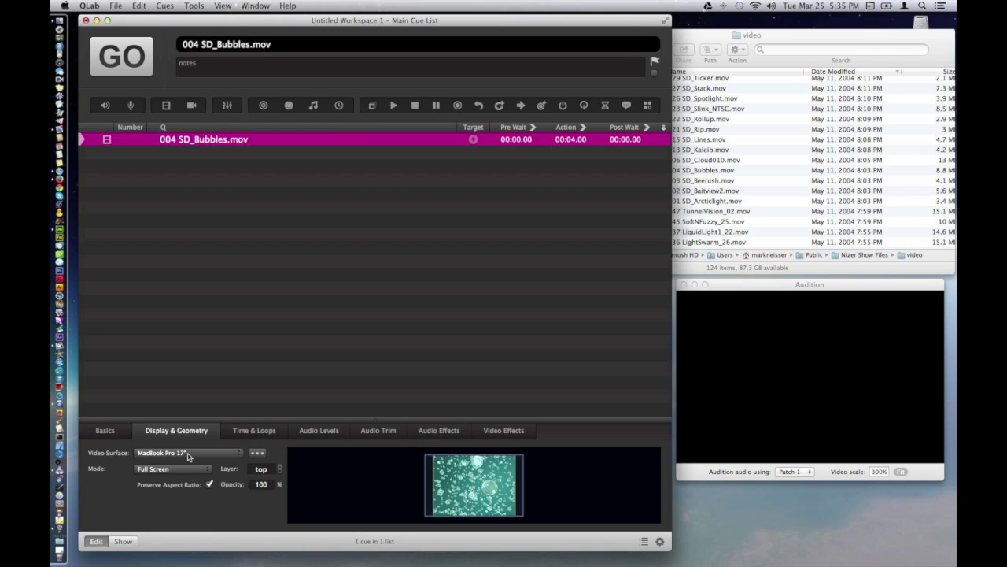
Step: Set the bubbles cue's Video Surface to My Projector in Display & Geometry
{"action": "left_click", "coordinate": [188, 455]}
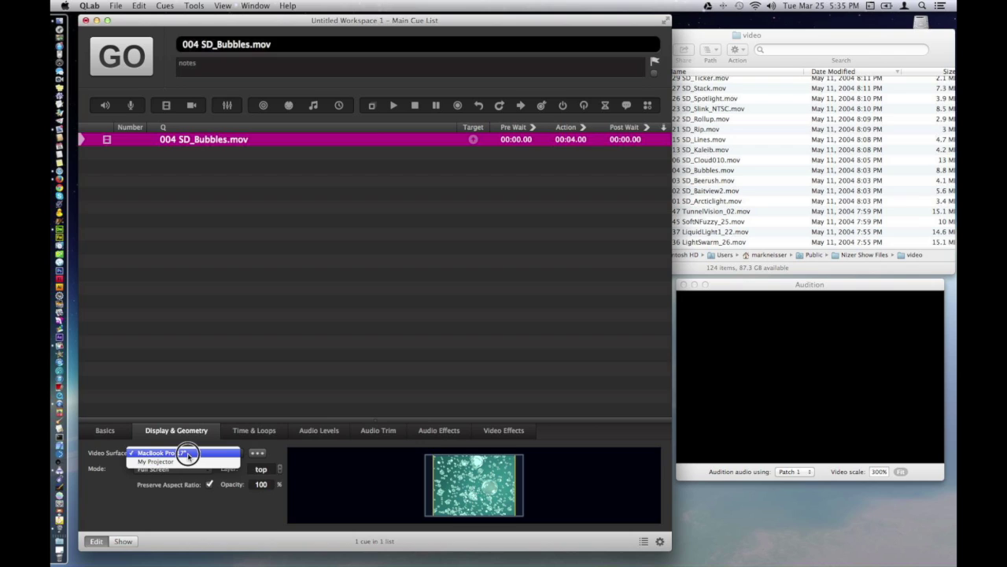
{"action": "left_click_drag", "start_coordinate": [188, 455], "coordinate": [116, 491]}
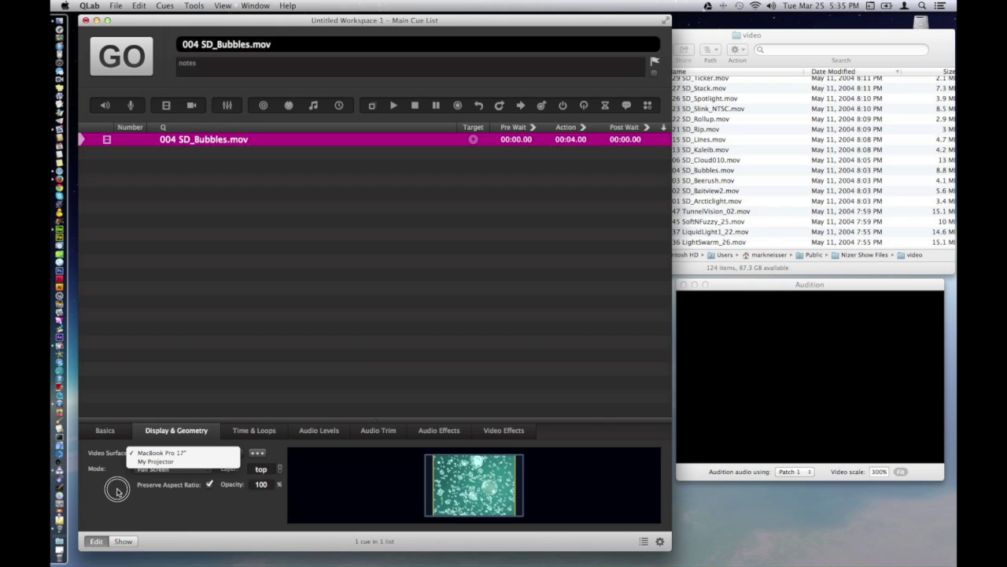
{"action": "left_click_drag", "start_coordinate": [116, 491], "coordinate": [165, 462]}
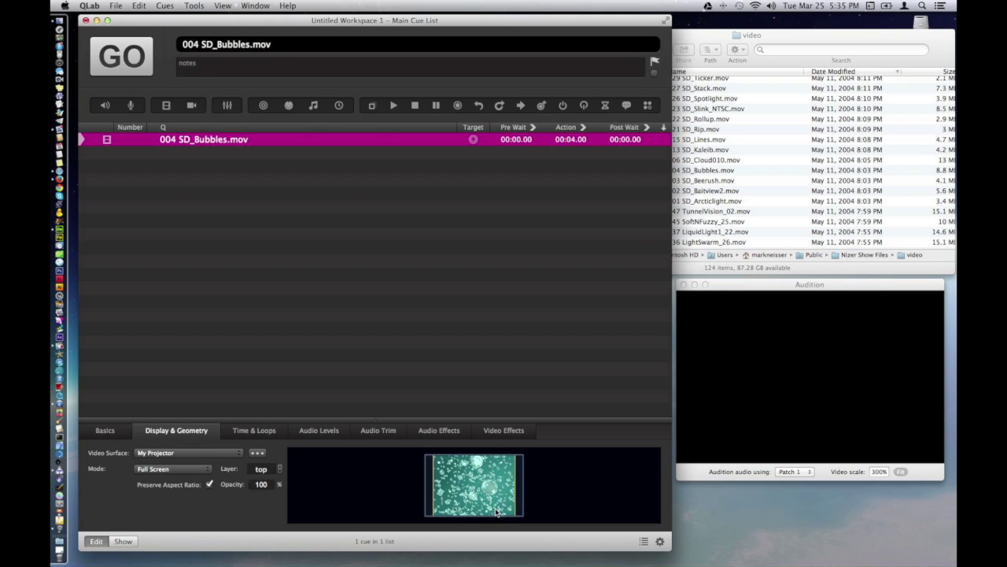
Step: Review the workspace Video settings and the My Projector surface editor, then close settings
{"action": "left_click", "coordinate": [660, 543]}
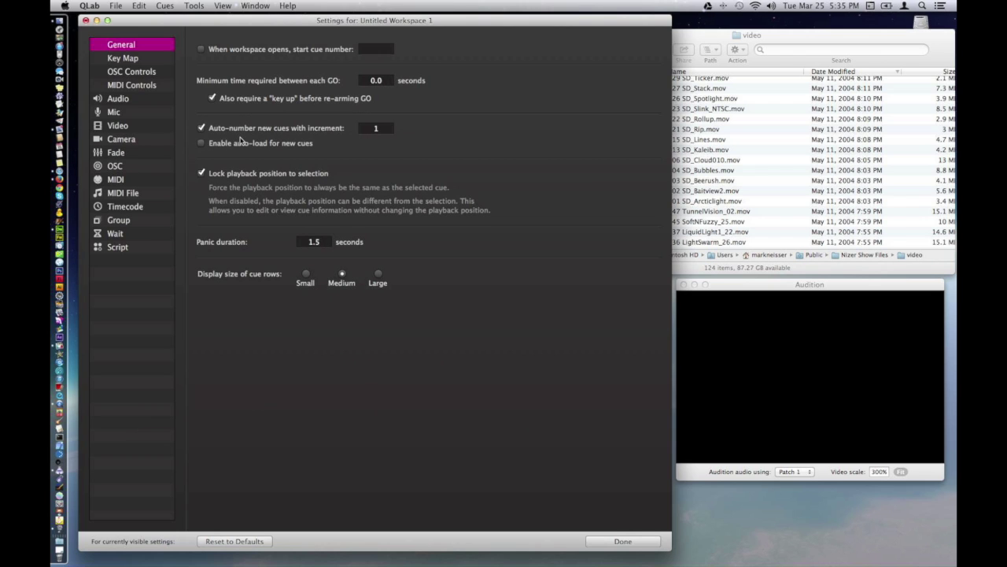
{"action": "left_click", "coordinate": [124, 127]}
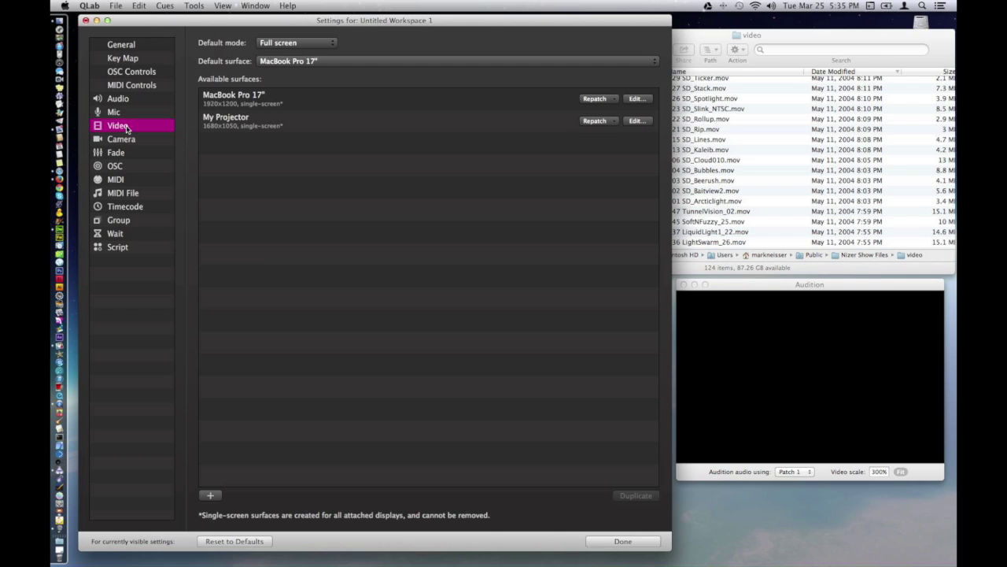
{"action": "left_click", "coordinate": [637, 122]}
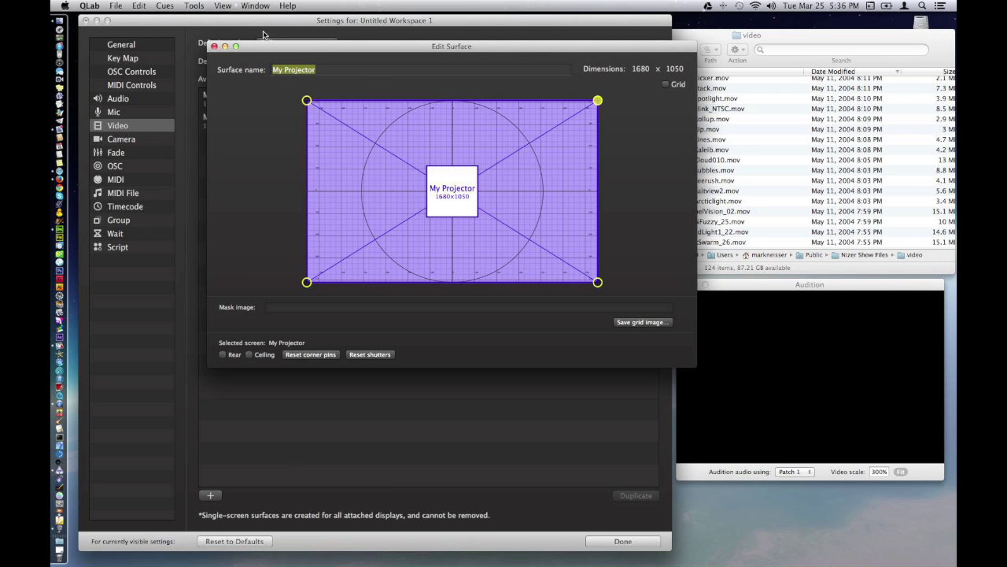
{"action": "left_click", "coordinate": [214, 46]}
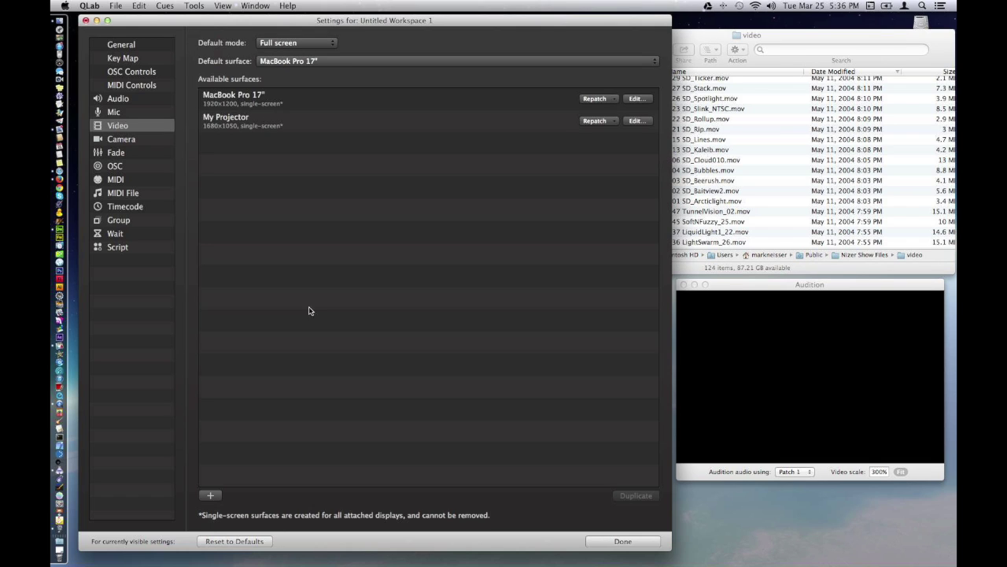
{"action": "left_click", "coordinate": [598, 541]}
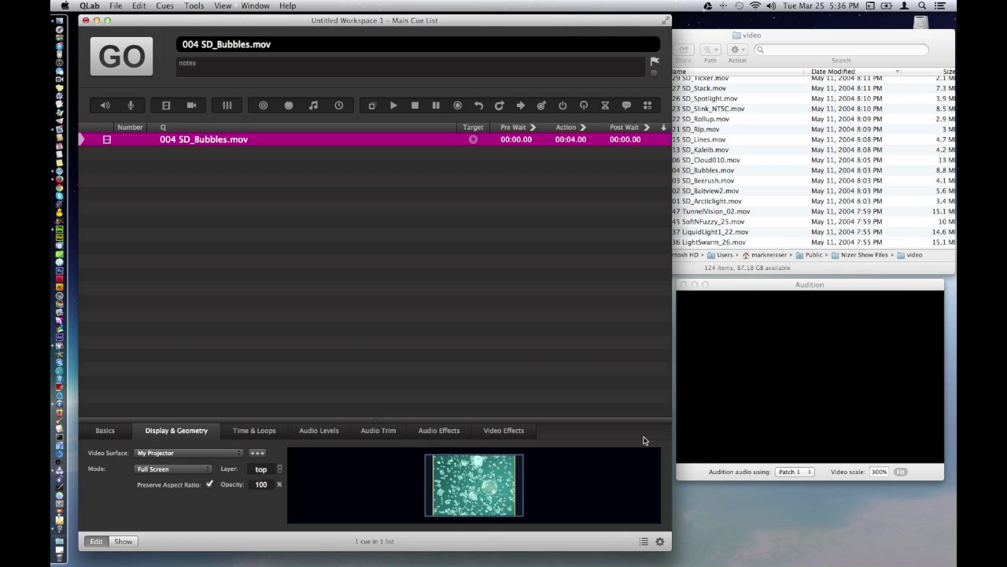
Step: Uncheck Preserve Aspect Ratio for the bubbles cue, leaving its layer at top
{"action": "left_click", "coordinate": [210, 485]}
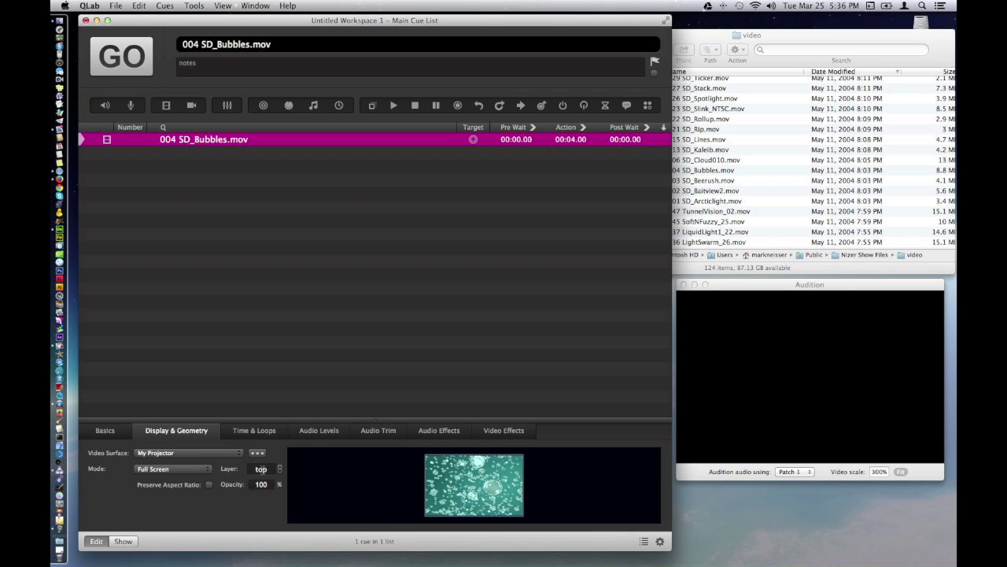
{"action": "left_click", "coordinate": [279, 472]}
{"action": "left_click", "coordinate": [279, 466]}
{"action": "left_click", "coordinate": [249, 434]}
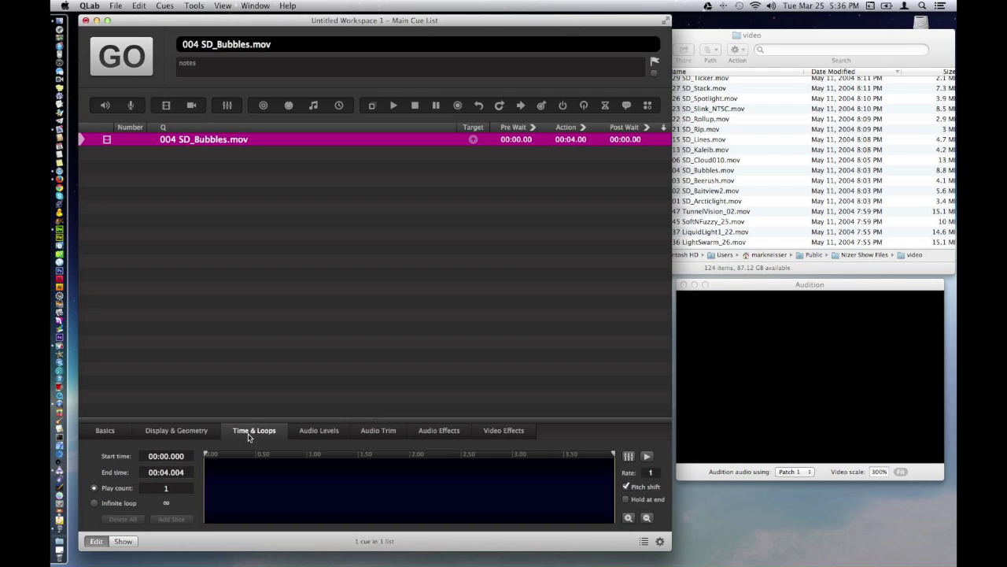
Step: Set the bubbles cue to loop infinitely, review its audio and video effect tabs, and return to Basics
{"action": "left_click", "coordinate": [95, 503]}
{"action": "left_click", "coordinate": [317, 436]}
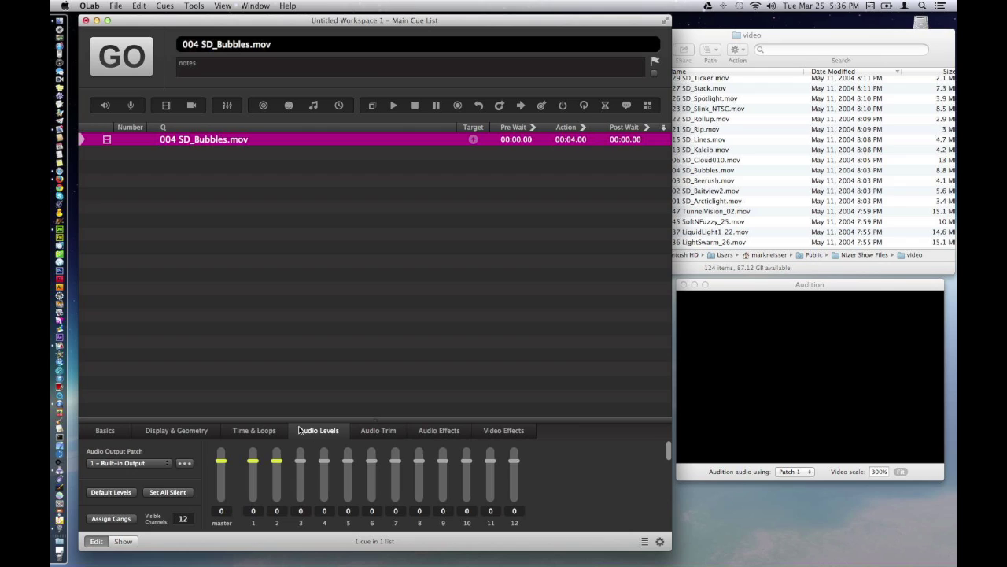
{"action": "left_click", "coordinate": [385, 435]}
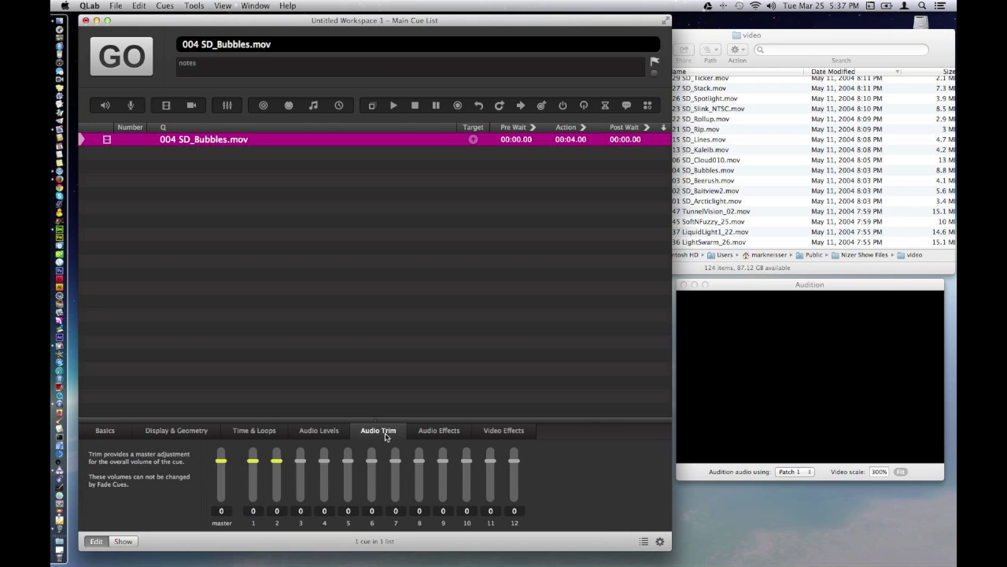
{"action": "left_click", "coordinate": [443, 433]}
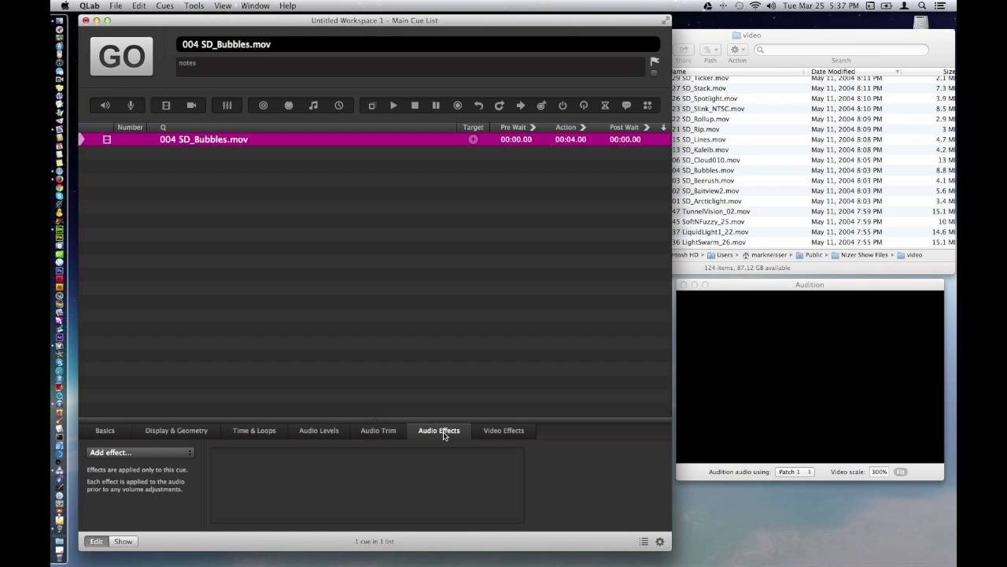
{"action": "left_click", "coordinate": [495, 433]}
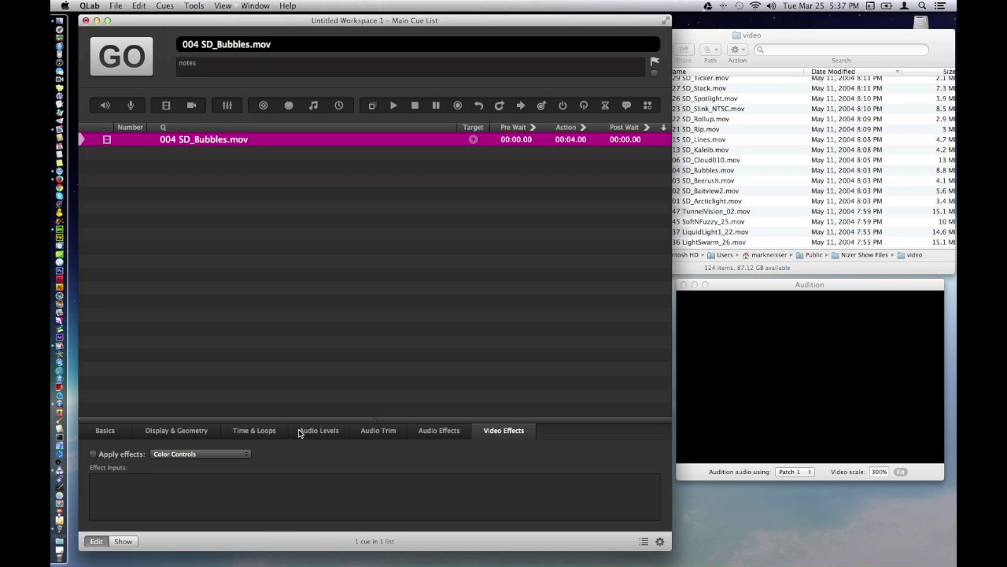
{"action": "left_click", "coordinate": [100, 429]}
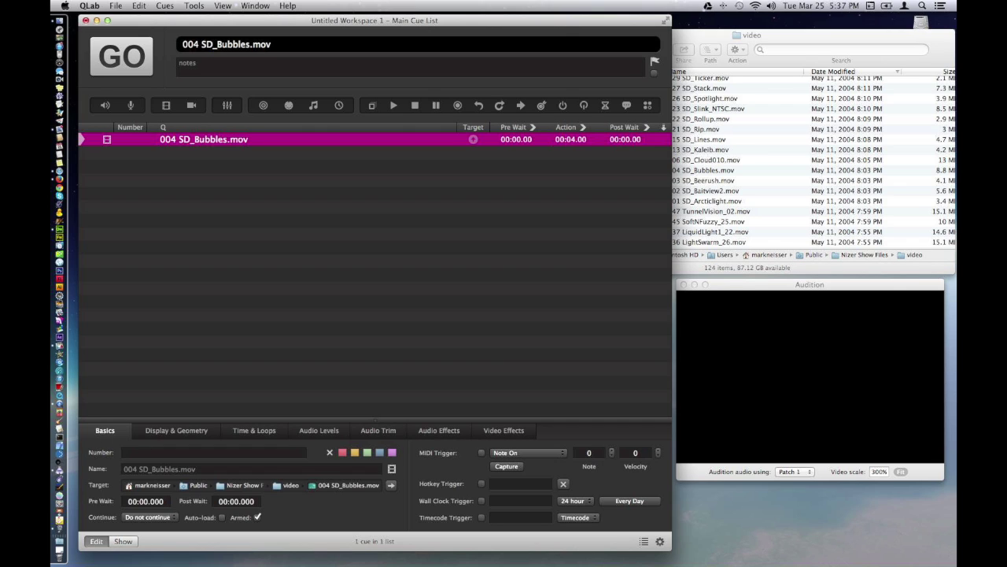
{"action": "key", "text": "super+Tab"}
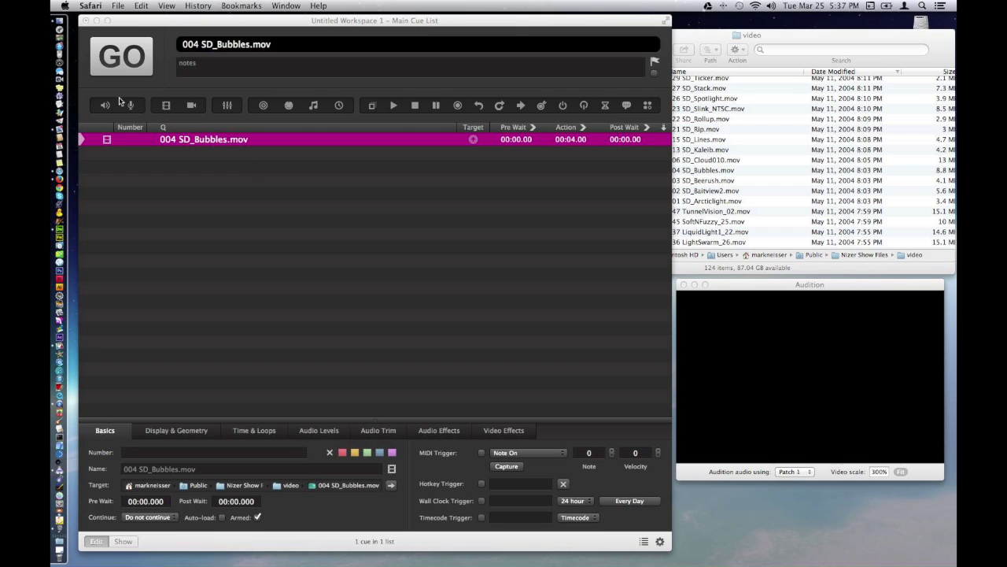
Step: Start the bubbles cue and fit its full frame in the Audition preview
{"action": "left_click", "coordinate": [120, 63]}
{"action": "left_click", "coordinate": [120, 63]}
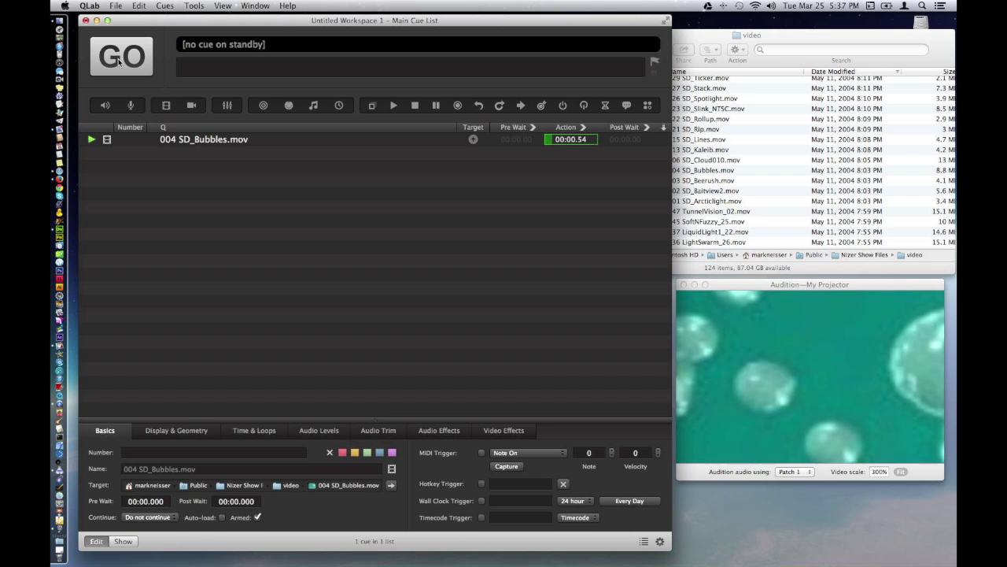
{"action": "left_click", "coordinate": [873, 289]}
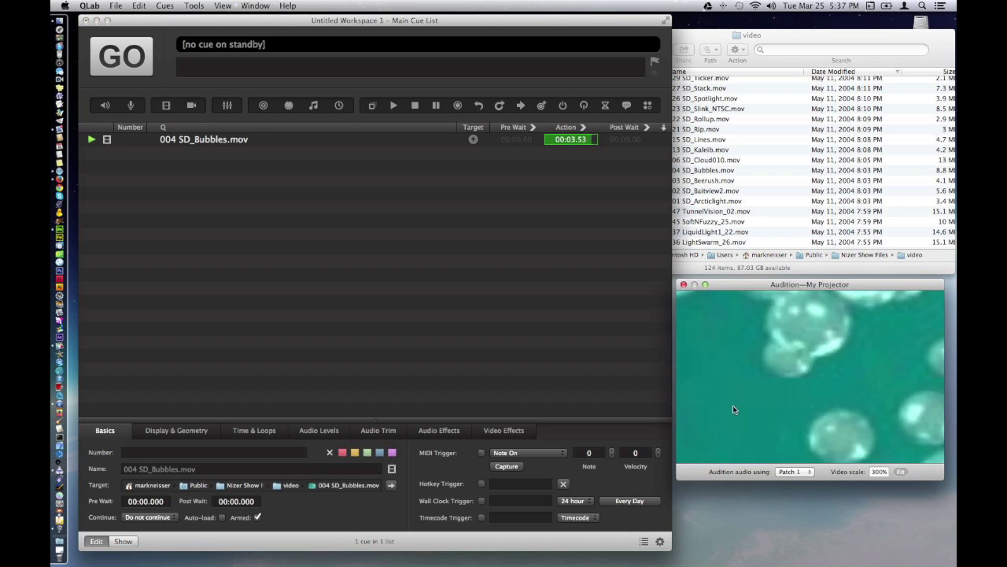
{"action": "left_click", "coordinate": [902, 471]}
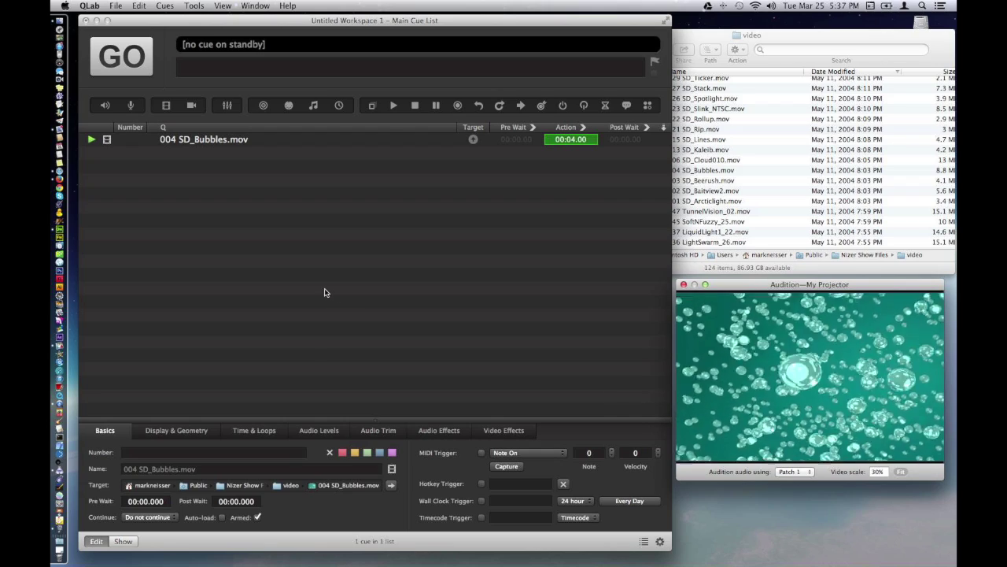
{"action": "left_click", "coordinate": [185, 435]}
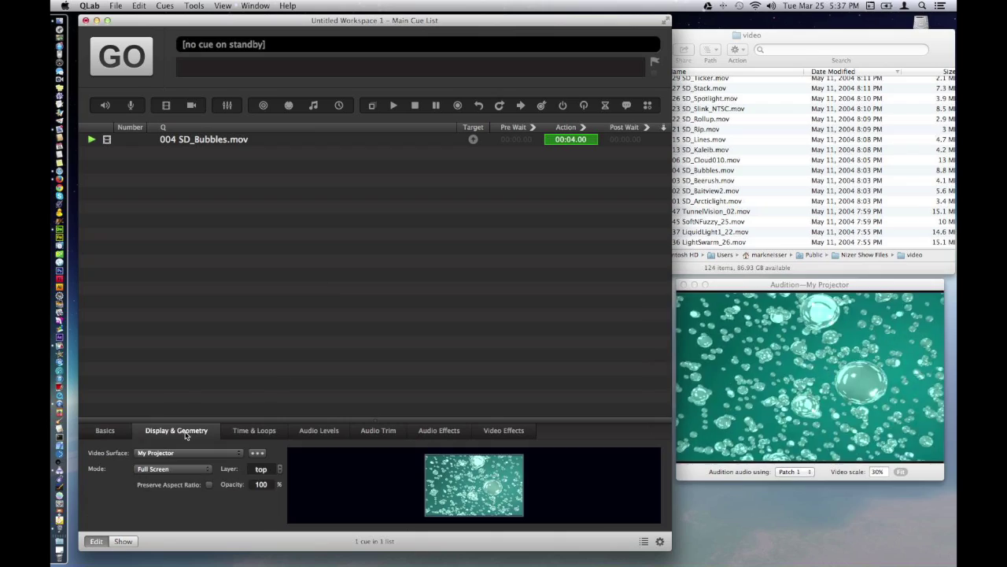
Step: Switch the bubbles cue to Custom Geometry and drag the video up and left
{"action": "left_click", "coordinate": [201, 472]}
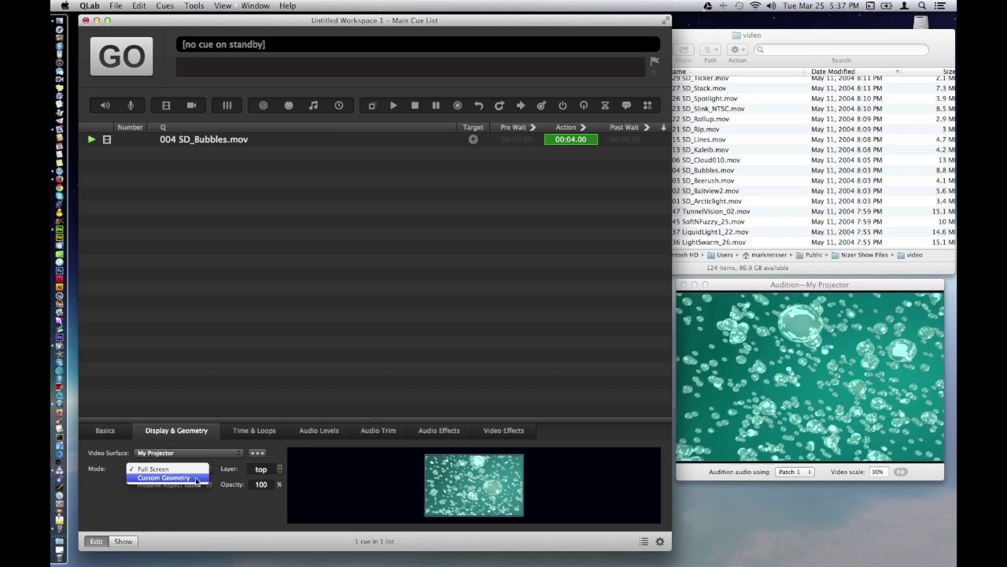
{"action": "left_click", "coordinate": [197, 478]}
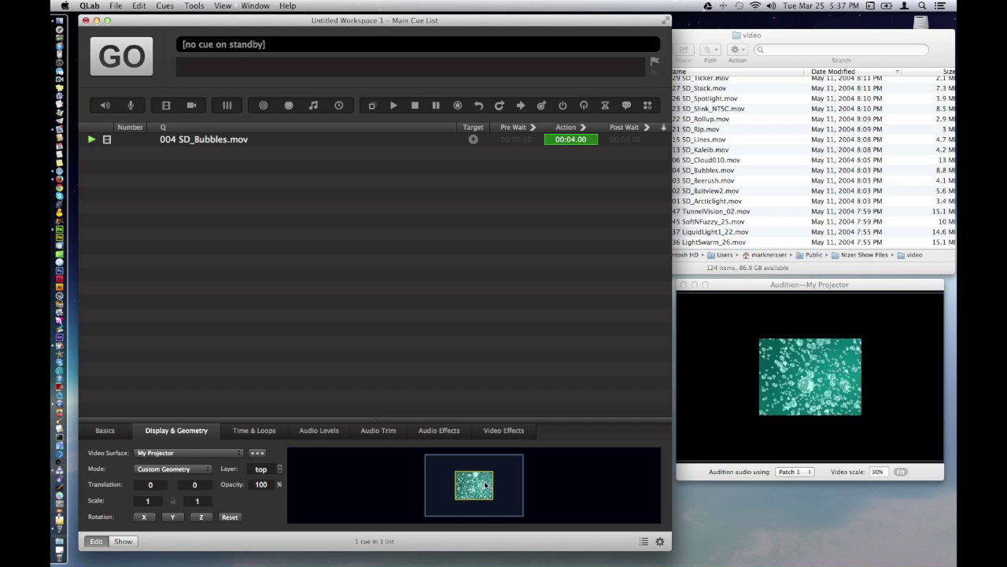
{"action": "mouse_move", "coordinate": [479, 484]}
{"action": "left_mouse_down"}
{"action": "mouse_move", "coordinate": [456, 472]}
{"action": "mouse_move", "coordinate": [478, 475]}
{"action": "left_mouse_up"}
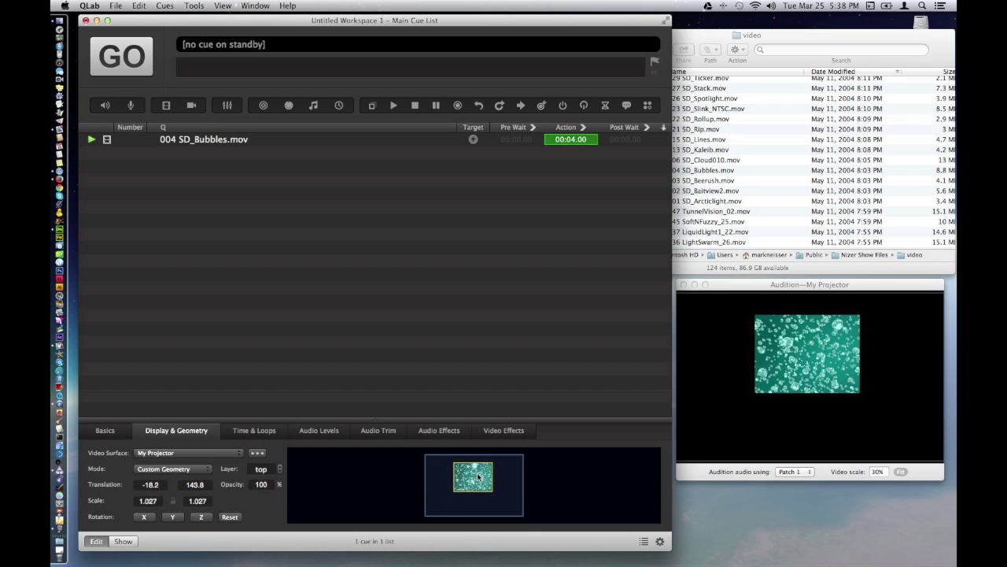
Step: Scroll the scale down to X scale 1 and Y scale 0.125
{"action": "scroll", "coordinate": [478, 476], "scroll_direction": "up", "scroll_amount": 2}
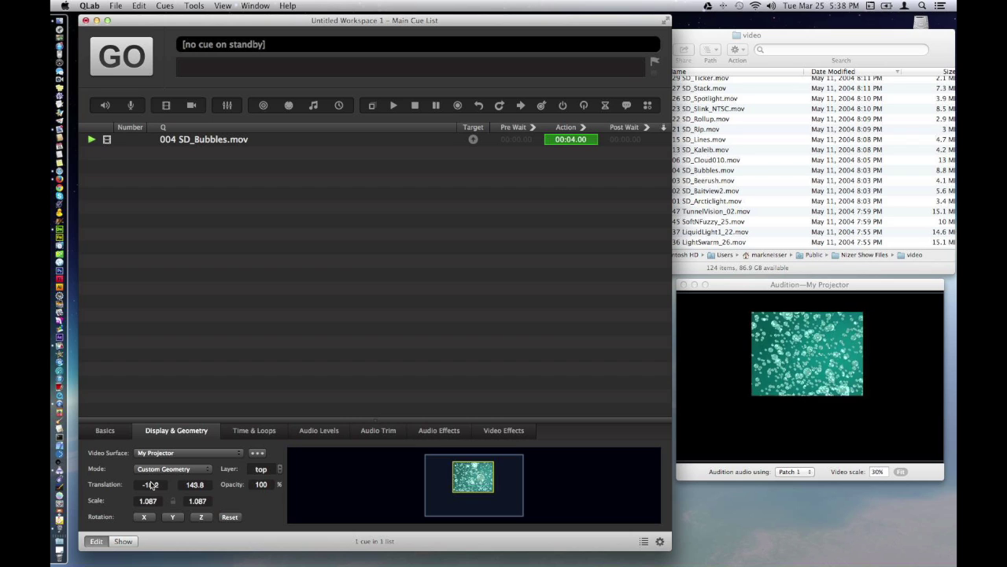
{"action": "scroll", "coordinate": [152, 485], "scroll_direction": "down", "scroll_amount": 10}
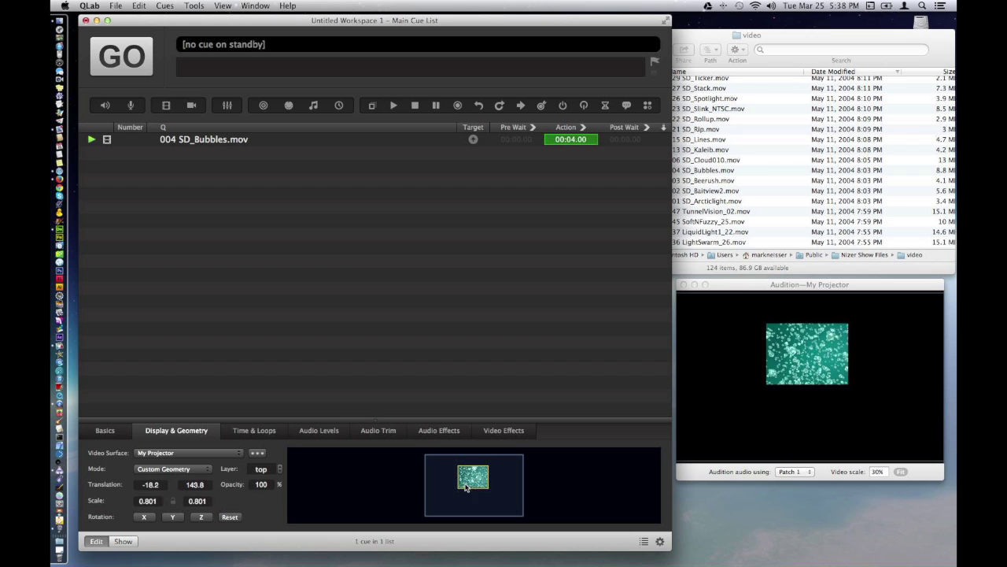
{"action": "scroll", "coordinate": [466, 487], "scroll_direction": "down", "scroll_amount": 2}
{"action": "scroll", "coordinate": [468, 484], "scroll_direction": "down", "scroll_amount": 8}
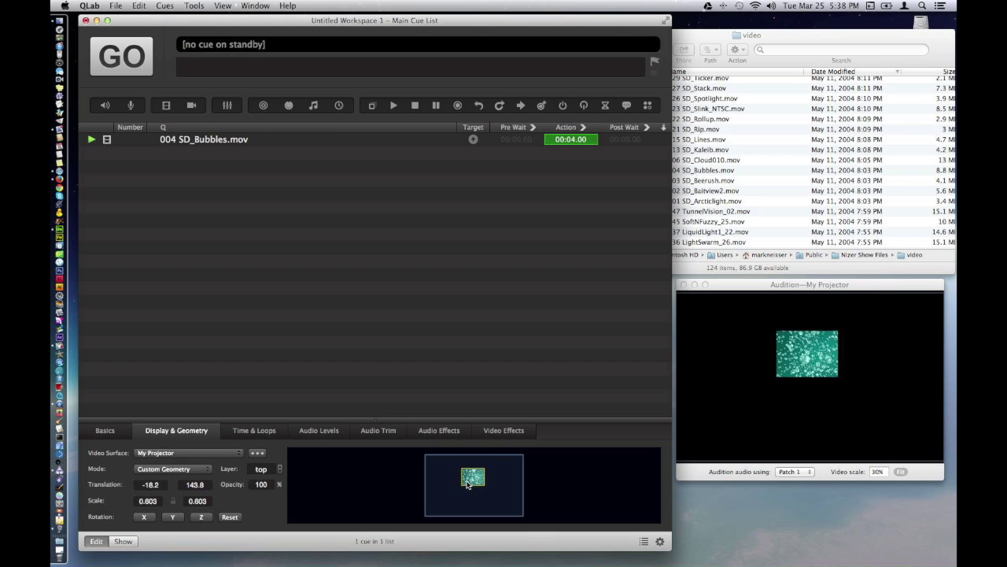
{"action": "scroll", "coordinate": [468, 484], "scroll_direction": "down", "scroll_amount": 6}
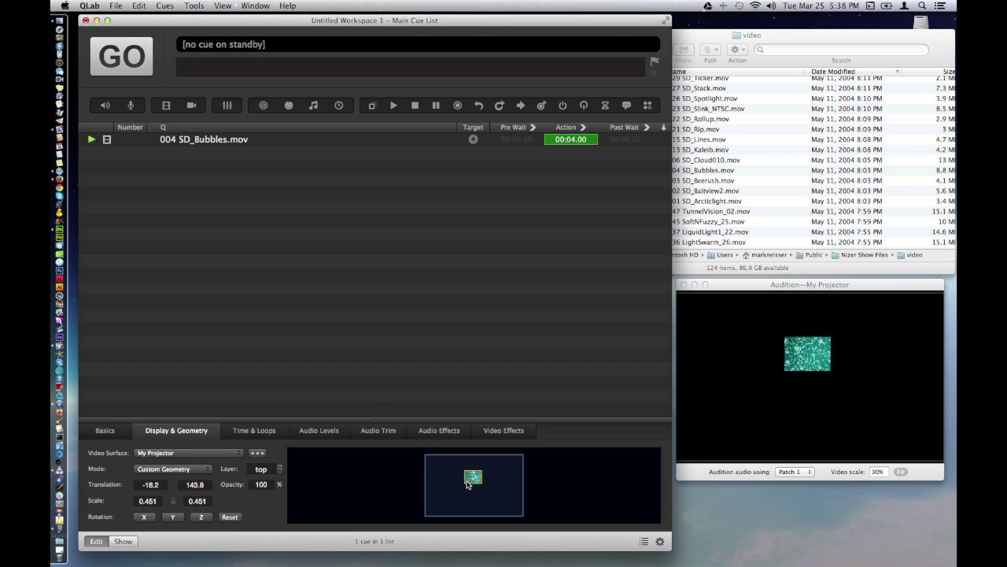
{"action": "scroll", "coordinate": [467, 484], "scroll_direction": "down", "scroll_amount": 3}
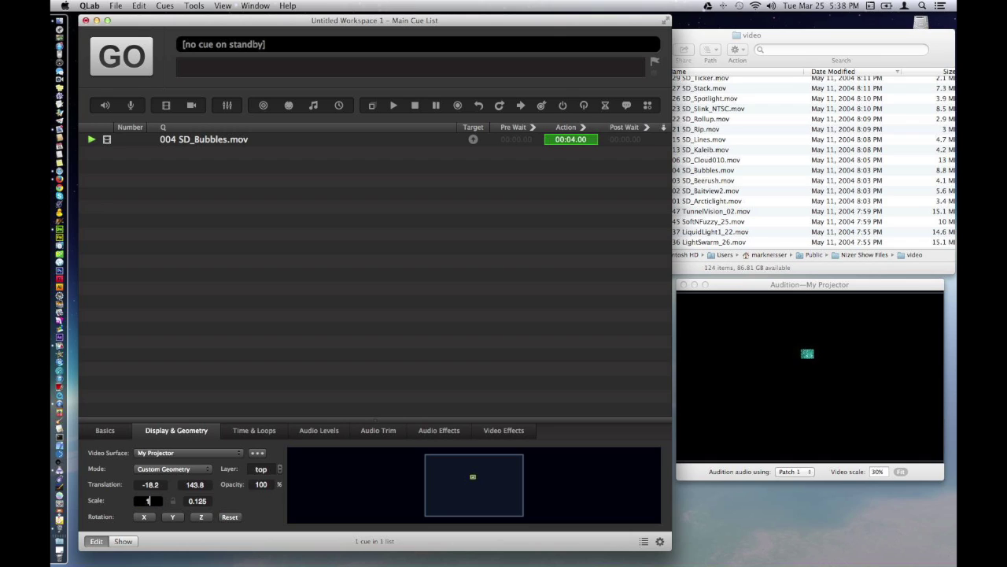
{"action": "key", "text": "Tab"}
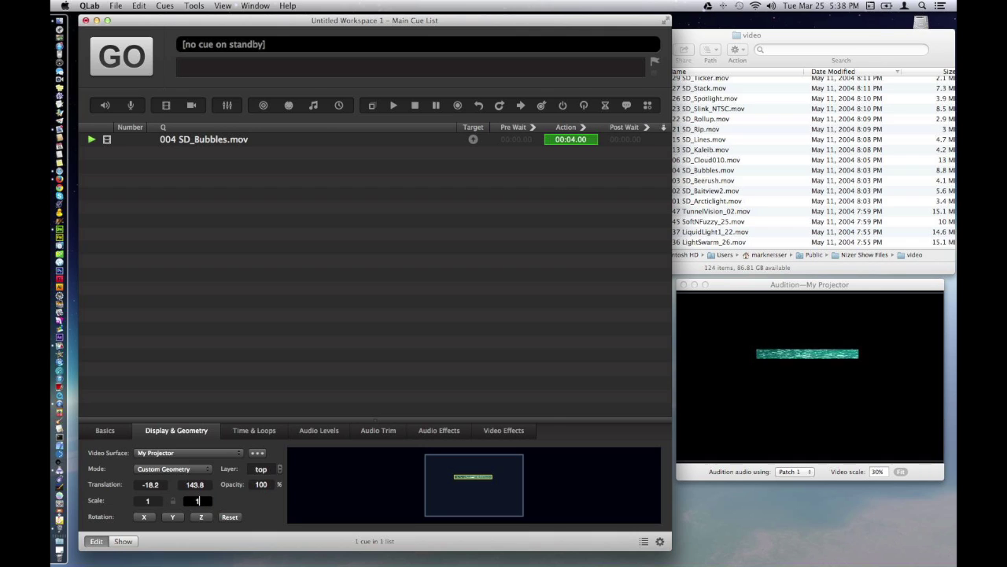
Step: Lock the scale at 2 on both axes and nudge the video slightly right and down
{"action": "type", "text": "1"}
{"action": "left_click", "coordinate": [159, 502]}
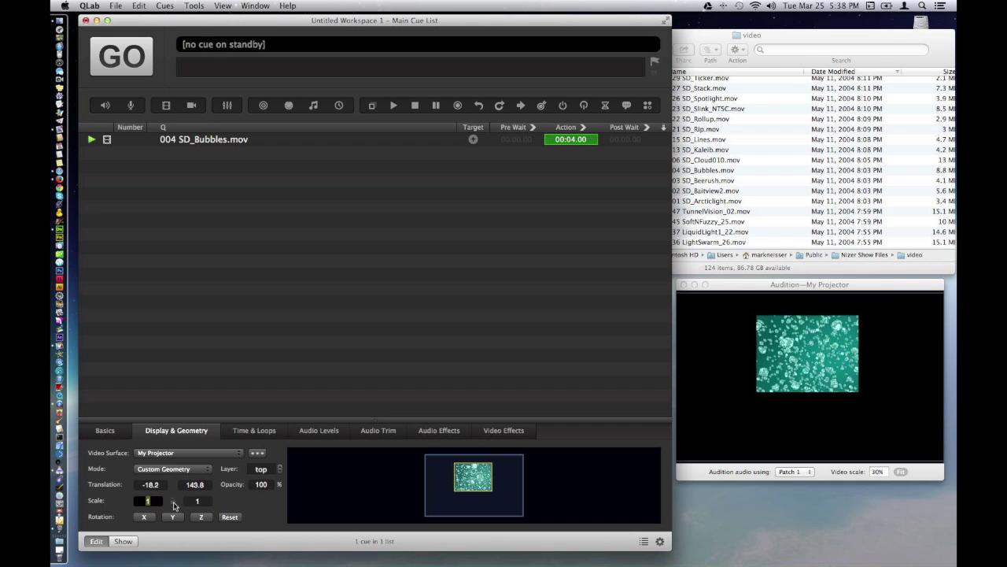
{"action": "left_click", "coordinate": [176, 505]}
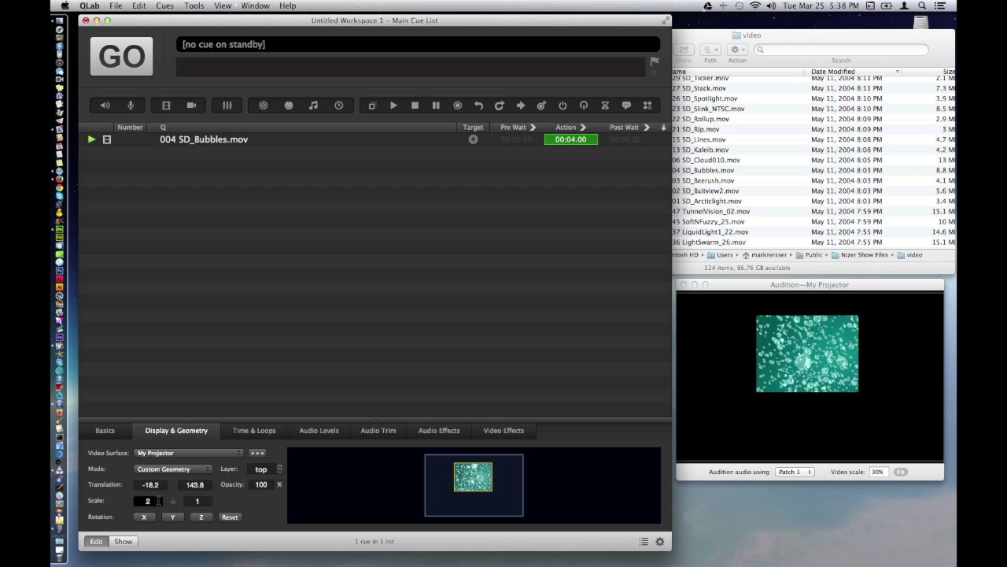
{"action": "key", "text": "Tab"}
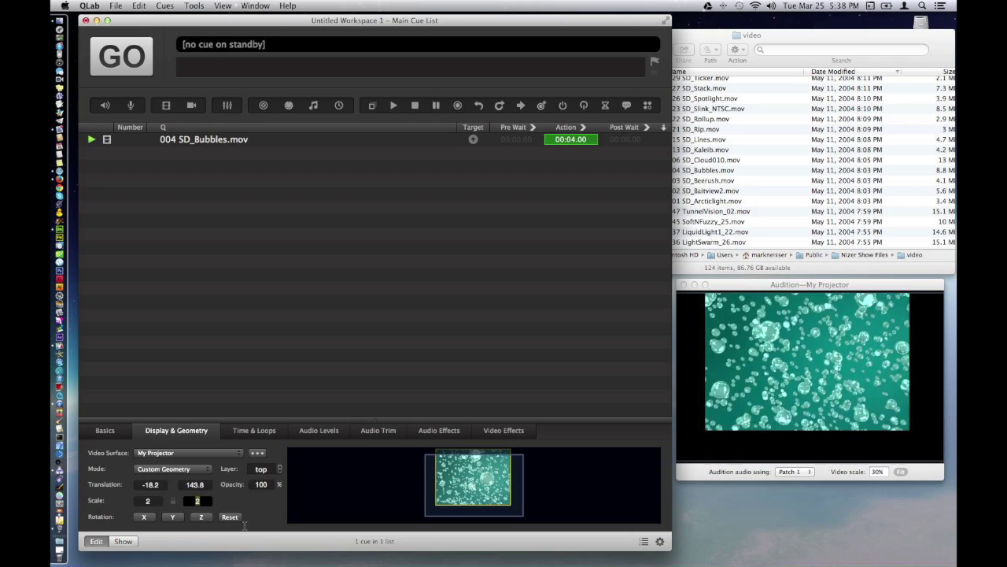
{"action": "left_click_drag", "start_coordinate": [458, 481], "coordinate": [461, 490]}
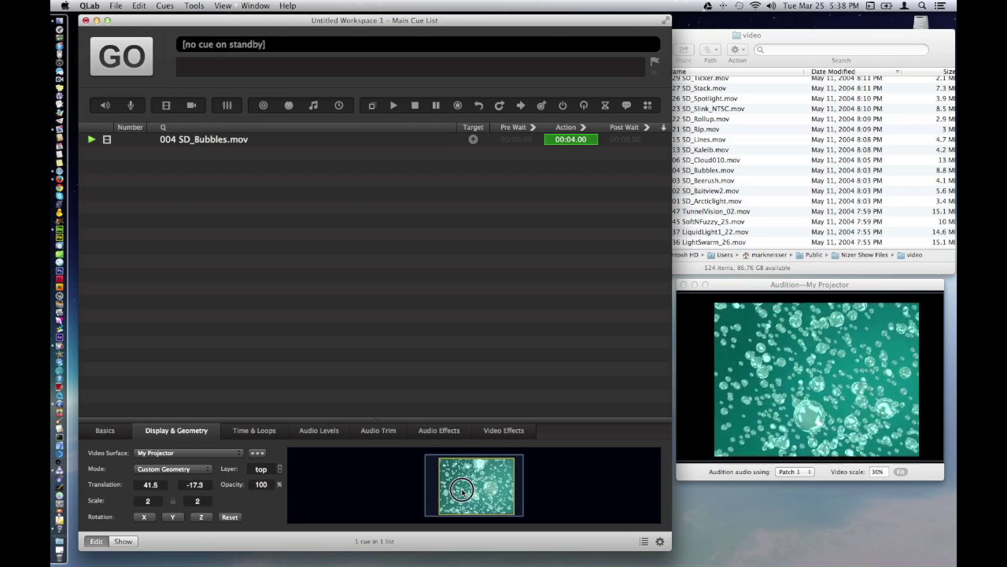
Step: Rotate the bubbles video to -9.2 degrees on Z and add an empty Video cue
{"action": "left_click", "coordinate": [204, 518]}
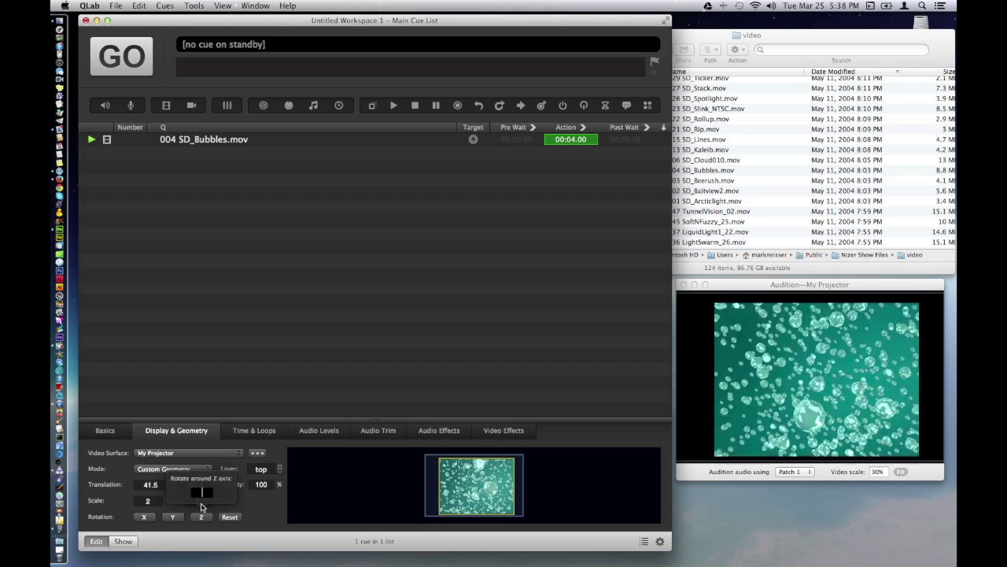
{"action": "left_click_drag", "start_coordinate": [204, 494], "coordinate": [204, 505]}
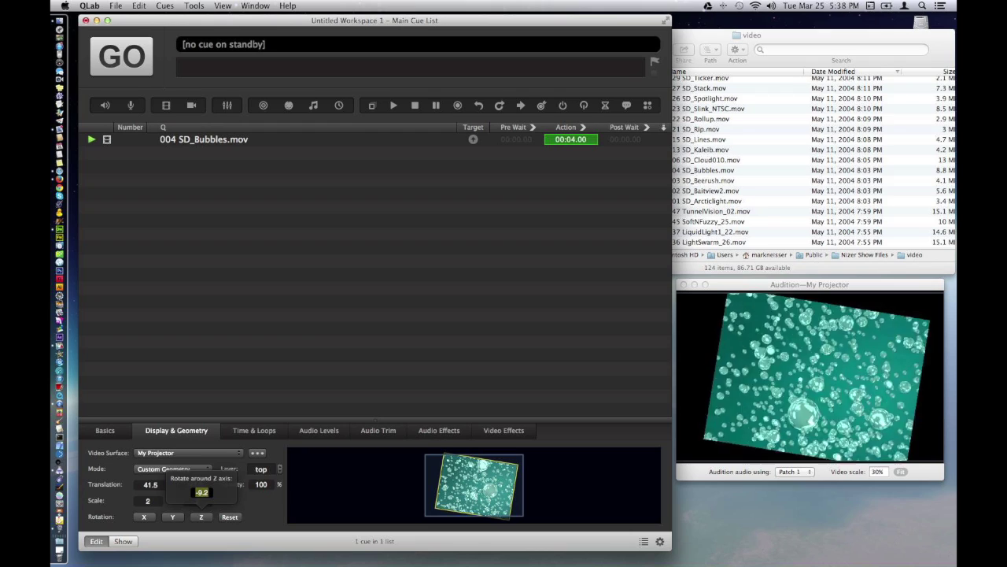
{"action": "left_click", "coordinate": [315, 380]}
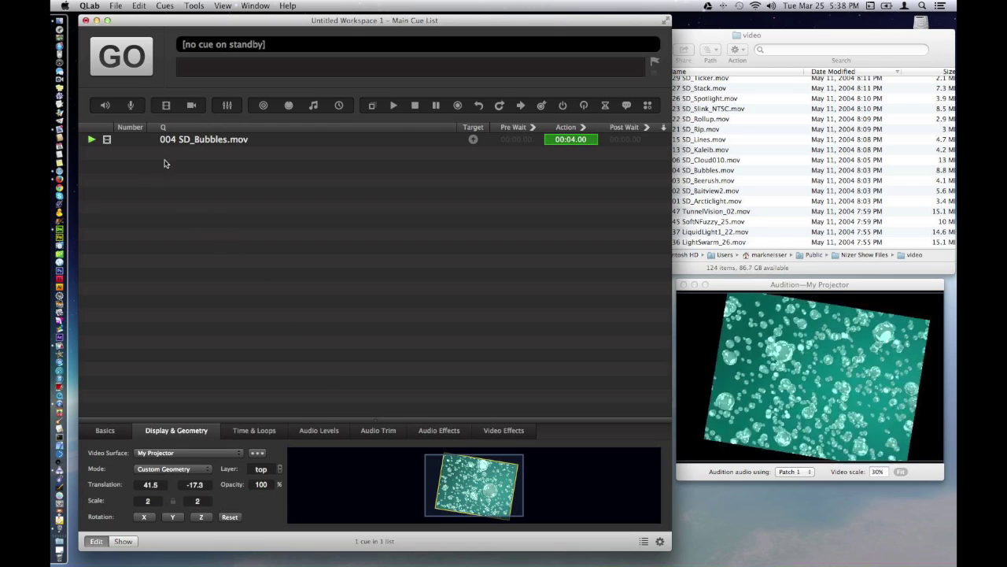
{"action": "left_click", "coordinate": [166, 106]}
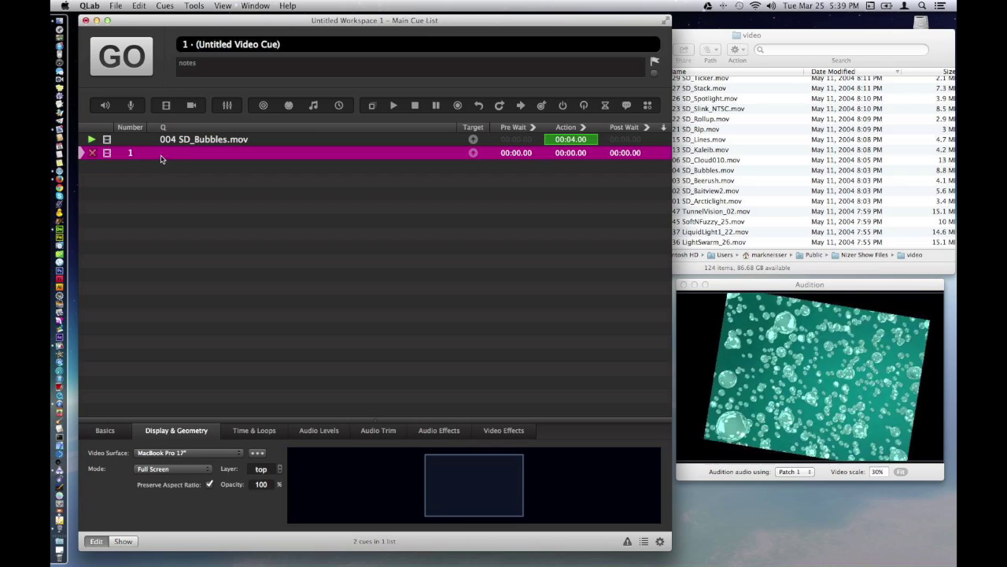
Step: Delete empty cue 1 and duplicate the 004 SD_Bubbles.mov cue
{"action": "key", "text": "Delete"}
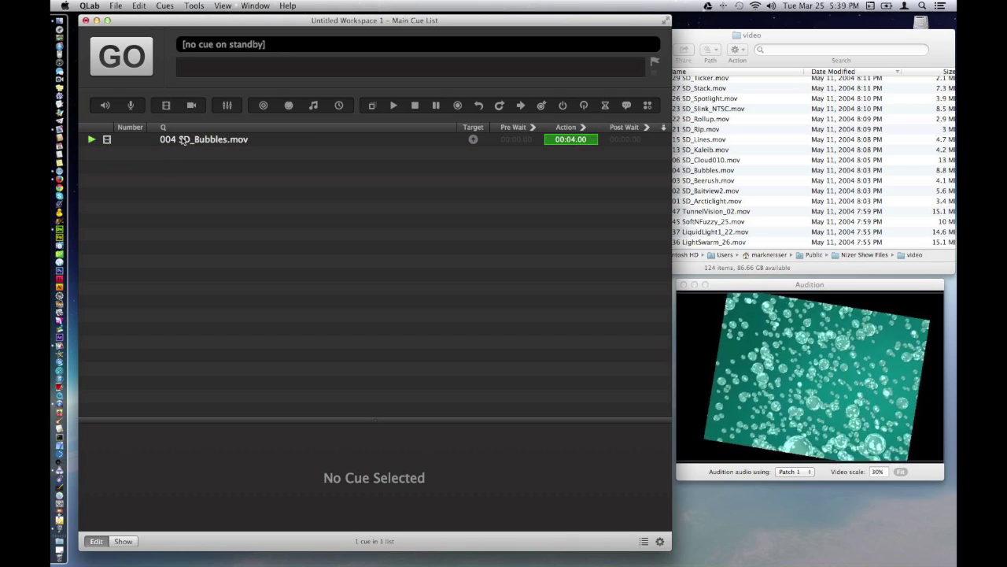
{"action": "left_click", "coordinate": [197, 139]}
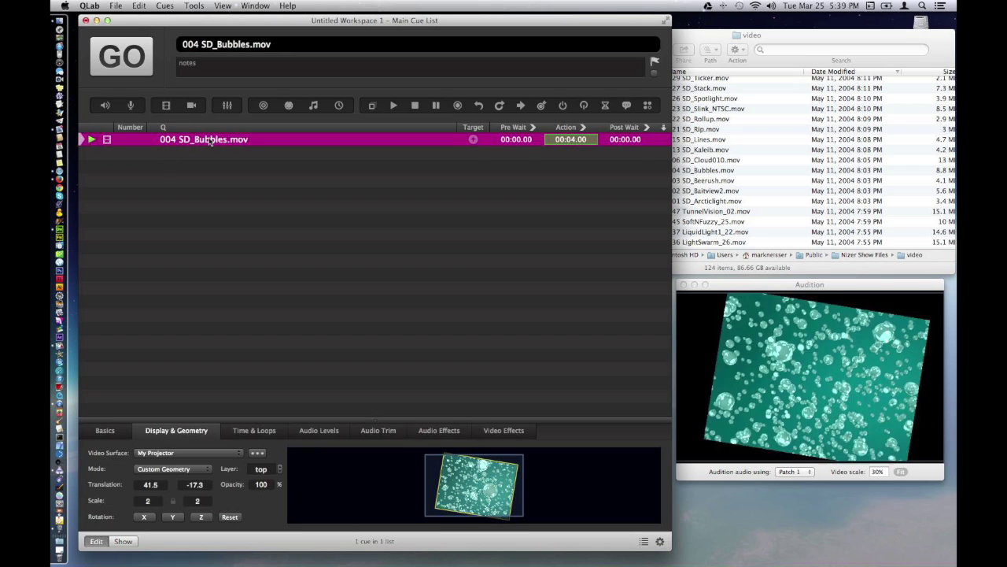
{"action": "key", "text": "super+v"}
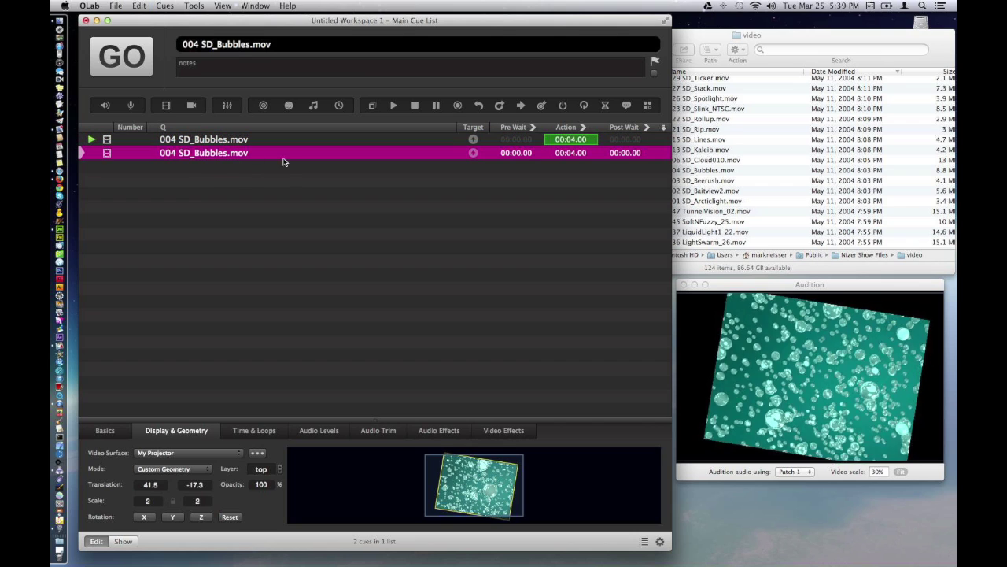
{"action": "left_click", "coordinate": [807, 42]}
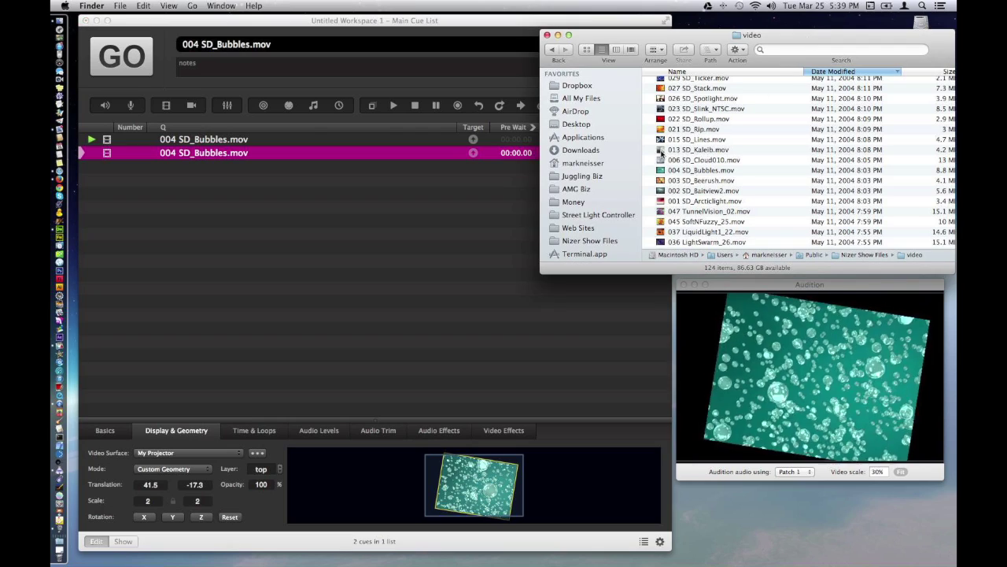
Step: Retarget the duplicated cue to 013 SD_Kaleib.mov from the Finder video folder
{"action": "left_click_drag", "start_coordinate": [661, 153], "coordinate": [323, 154]}
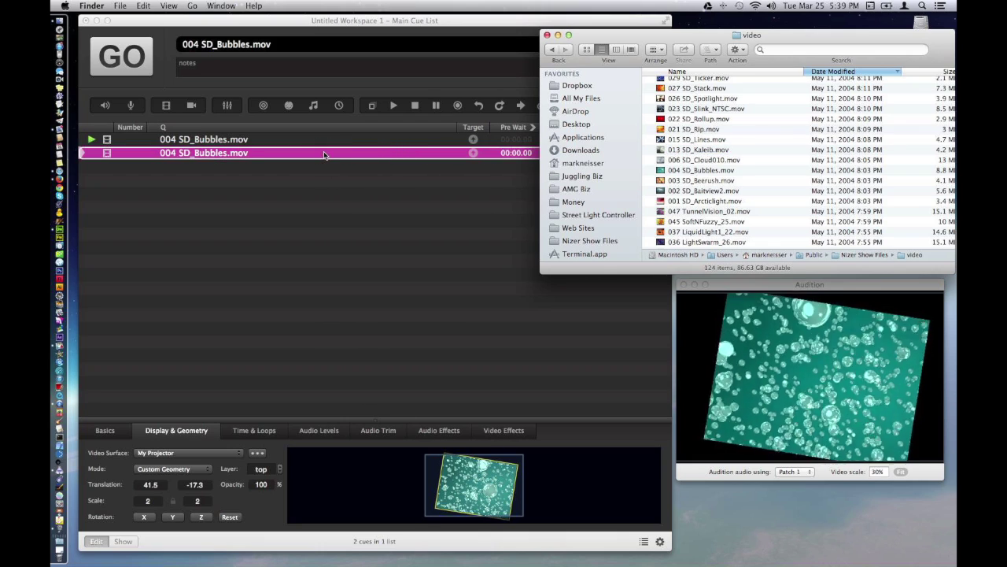
{"action": "left_click", "coordinate": [200, 161]}
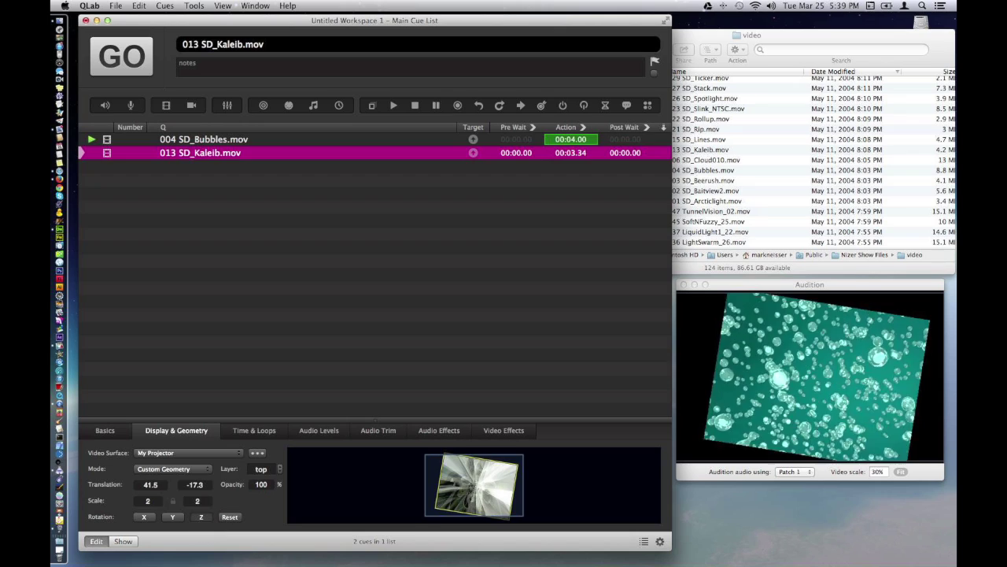
Step: Rotate the Kaleib video to 22.7° on Z, shift it to X about -311, and play it
{"action": "left_click", "coordinate": [202, 516]}
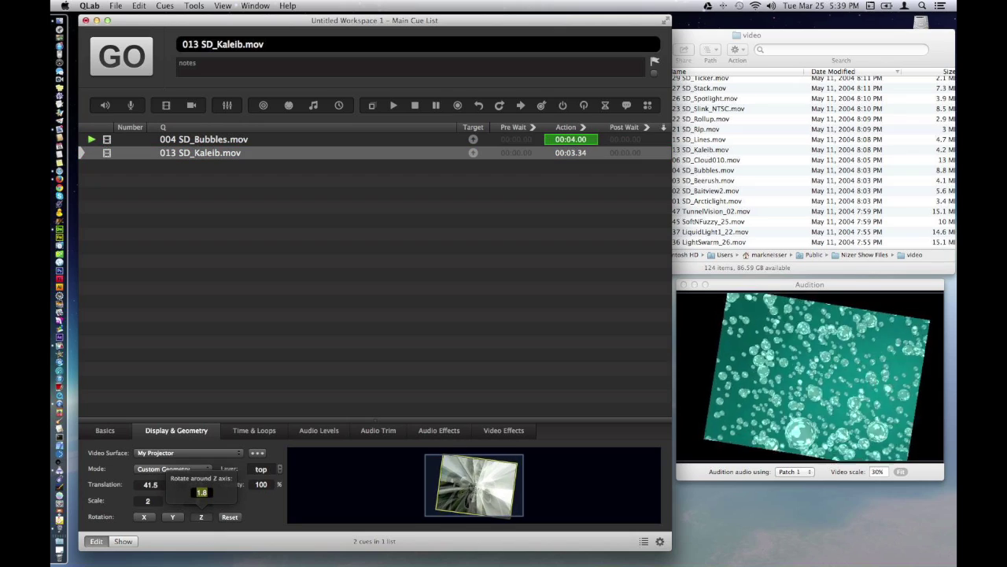
{"action": "left_click_drag", "start_coordinate": [201, 516], "coordinate": [189, 495]}
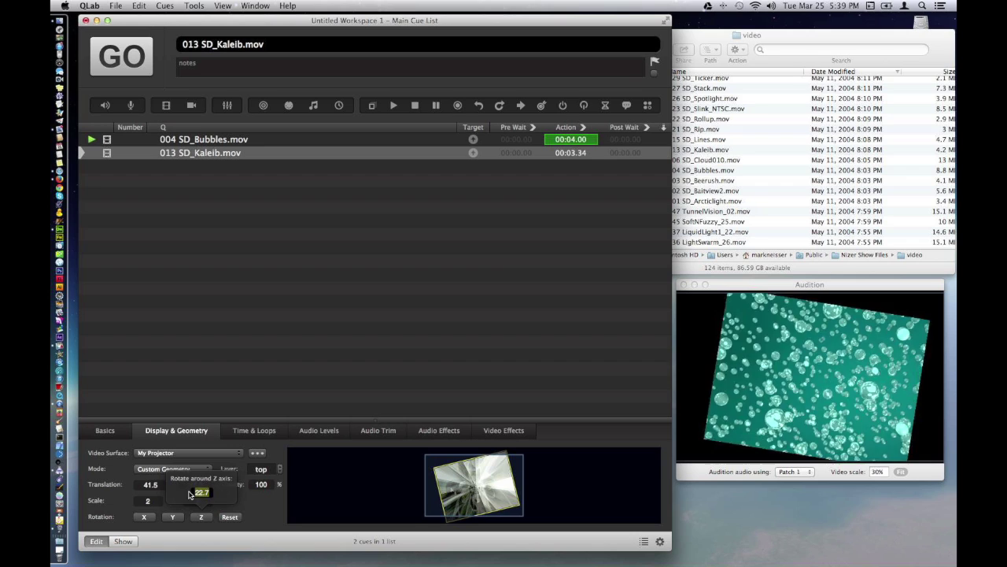
{"action": "left_click", "coordinate": [150, 484]}
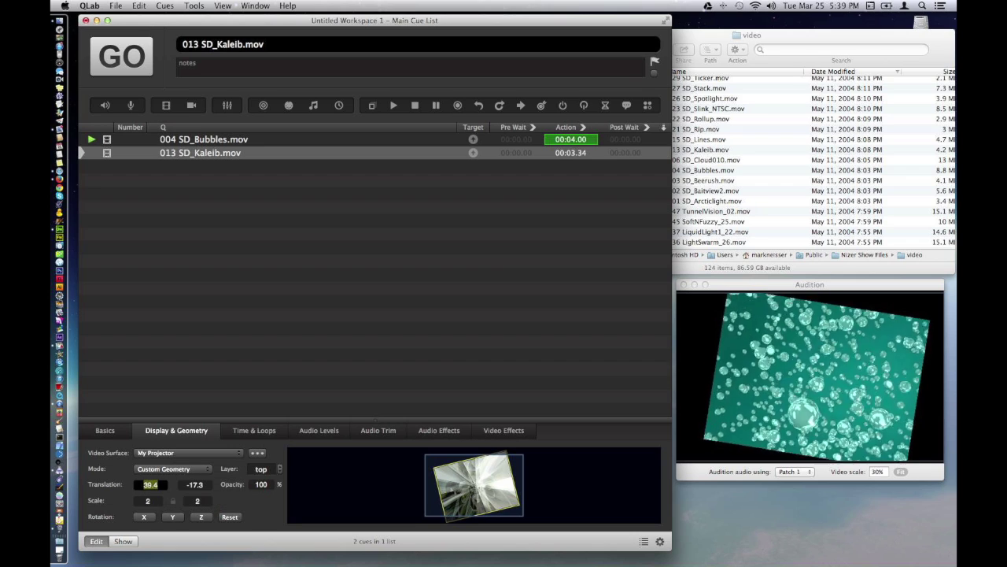
{"action": "left_click_drag", "start_coordinate": [150, 485], "coordinate": [101, 484]}
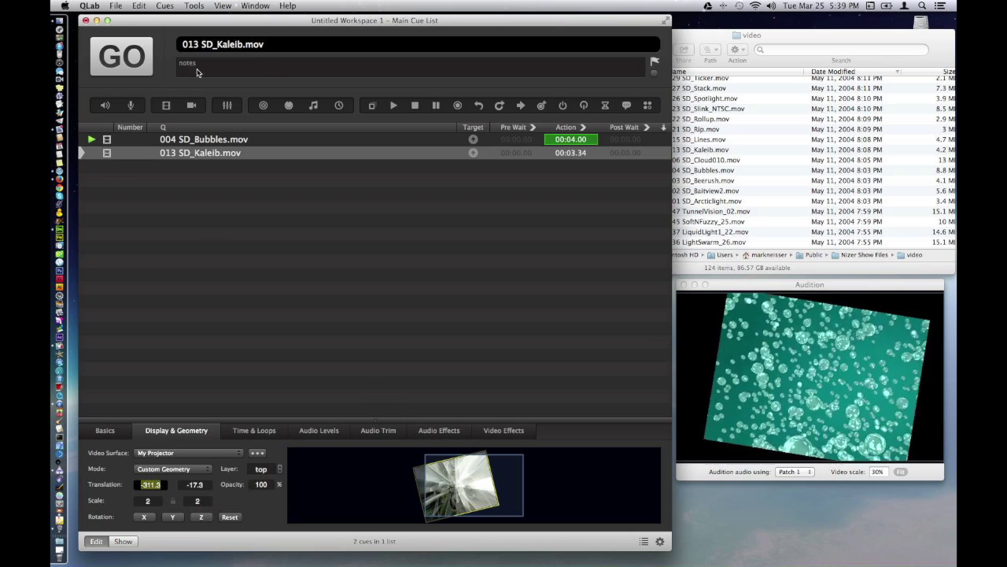
{"action": "left_click", "coordinate": [130, 62]}
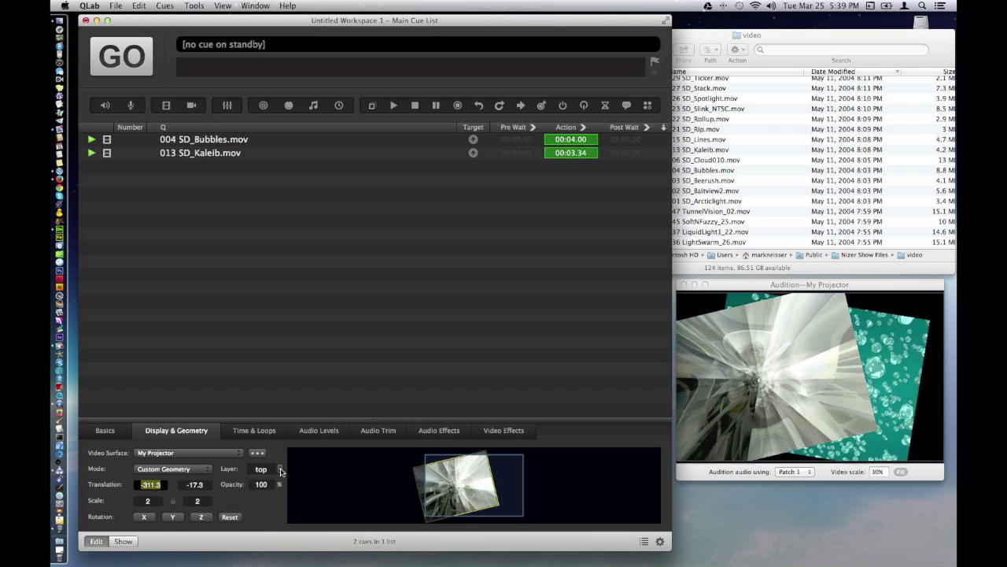
{"action": "left_click", "coordinate": [241, 432]}
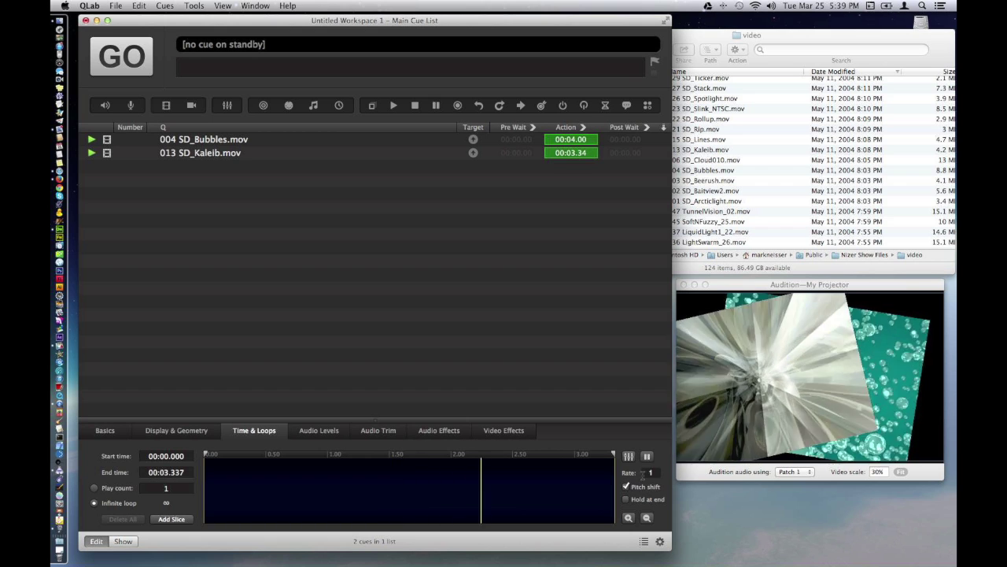
Step: Try playback rates of 1.16 and then 1.61 on the Kaleib cue
{"action": "left_click", "coordinate": [650, 473]}
{"action": "left_click", "coordinate": [646, 472]}
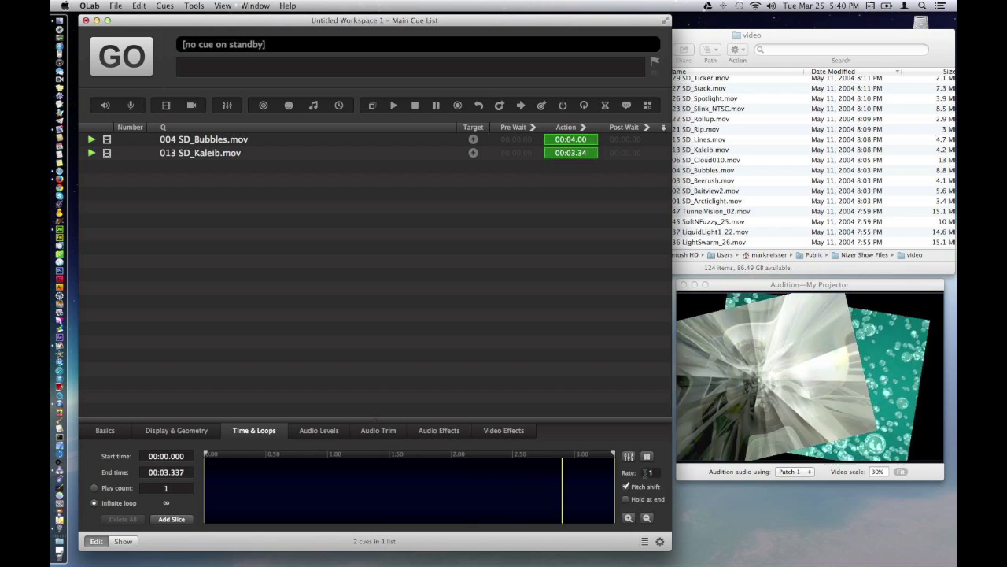
{"action": "type", "text": ".16"}
{"action": "key", "text": "Return"}
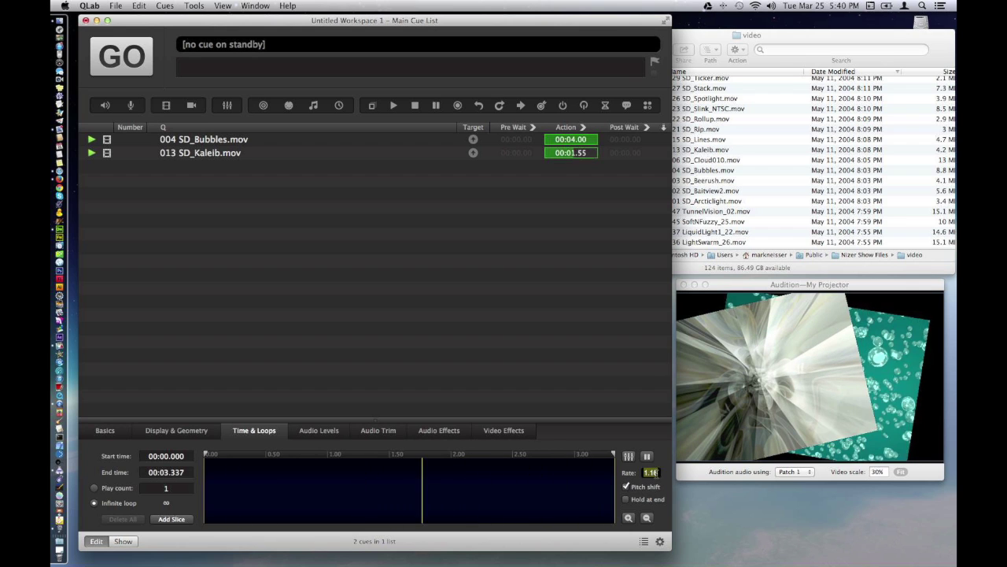
{"action": "type", "text": "1.61"}
{"action": "key", "text": "Return"}
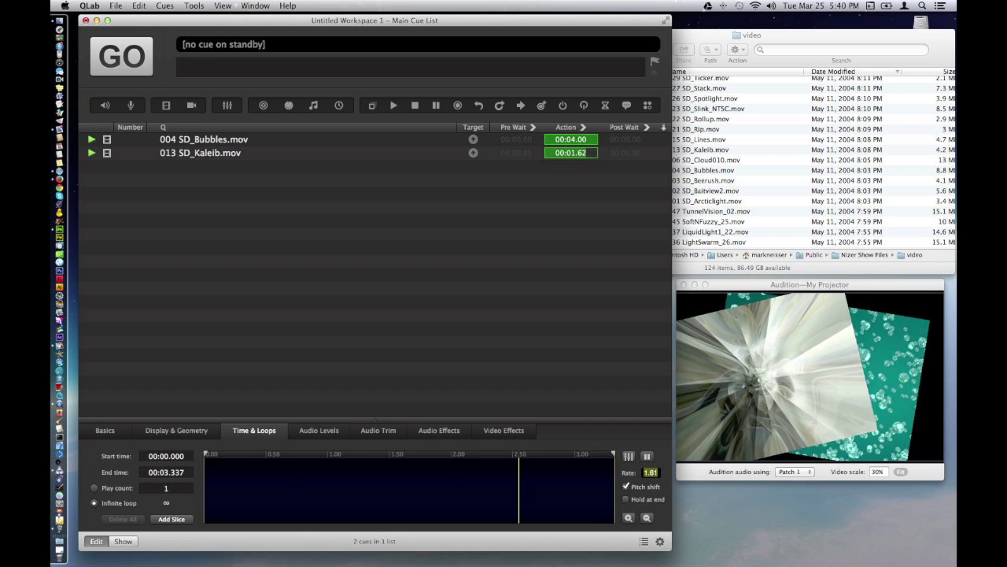
Step: Raise the Kaleib rate to 8.87 and 20.24, then settle on 0.03
{"action": "type", "text": "8.87"}
{"action": "key", "text": "Return"}
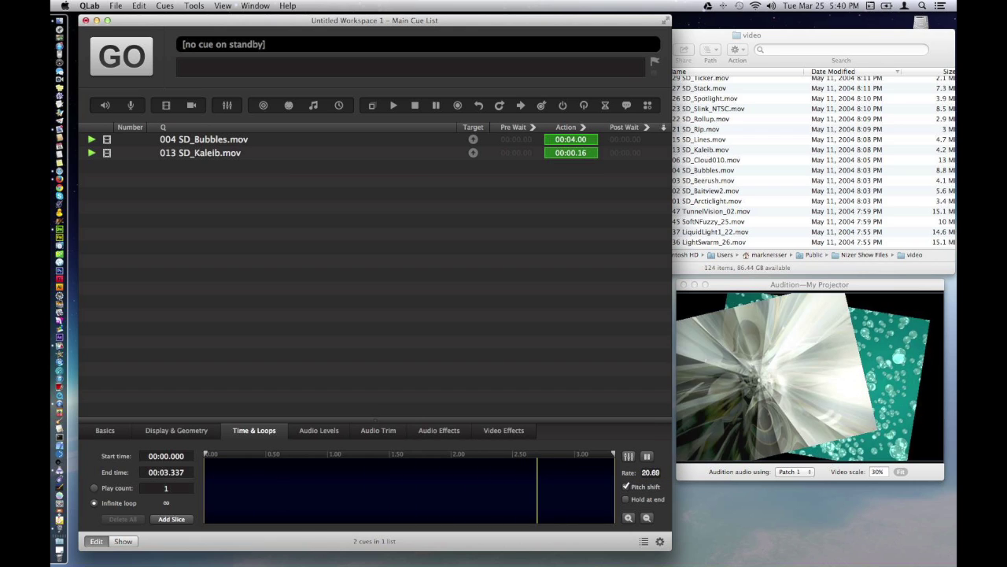
{"action": "type", "text": "20.24"}
{"action": "key", "text": "Return"}
{"action": "type", "text": "0.03"}
{"action": "key", "text": "Return"}
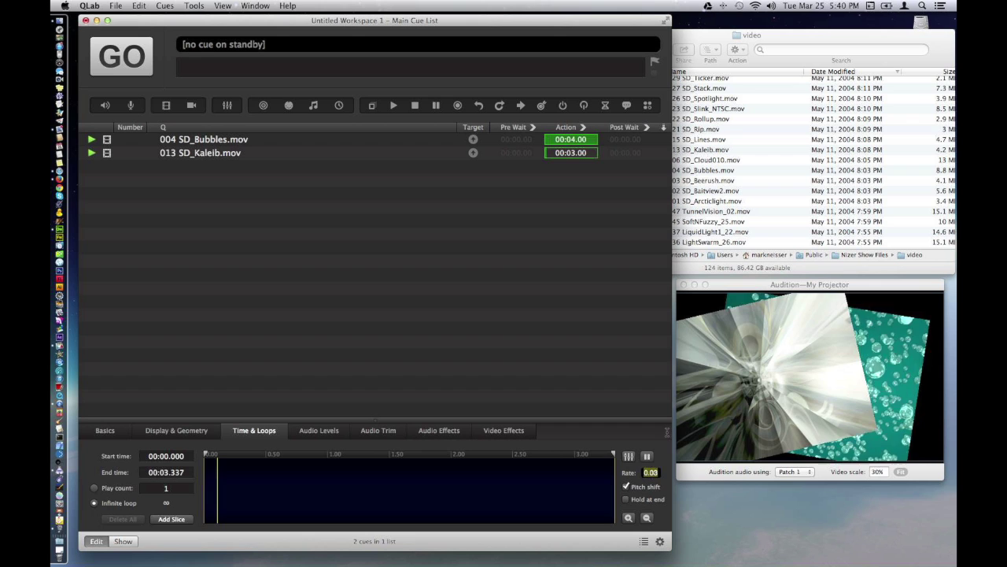
{"action": "left_click", "coordinate": [651, 473]}
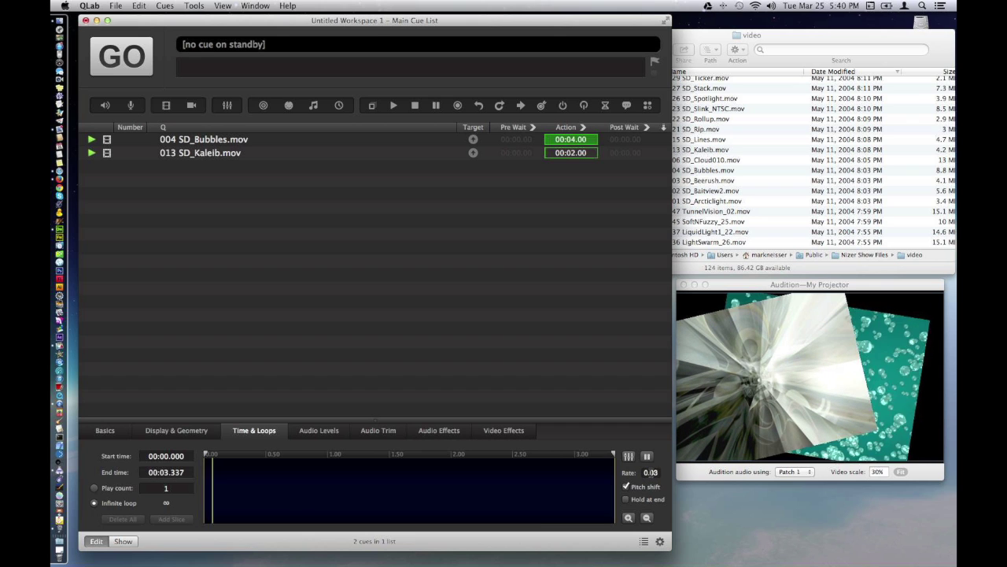
{"action": "key", "text": "Return"}
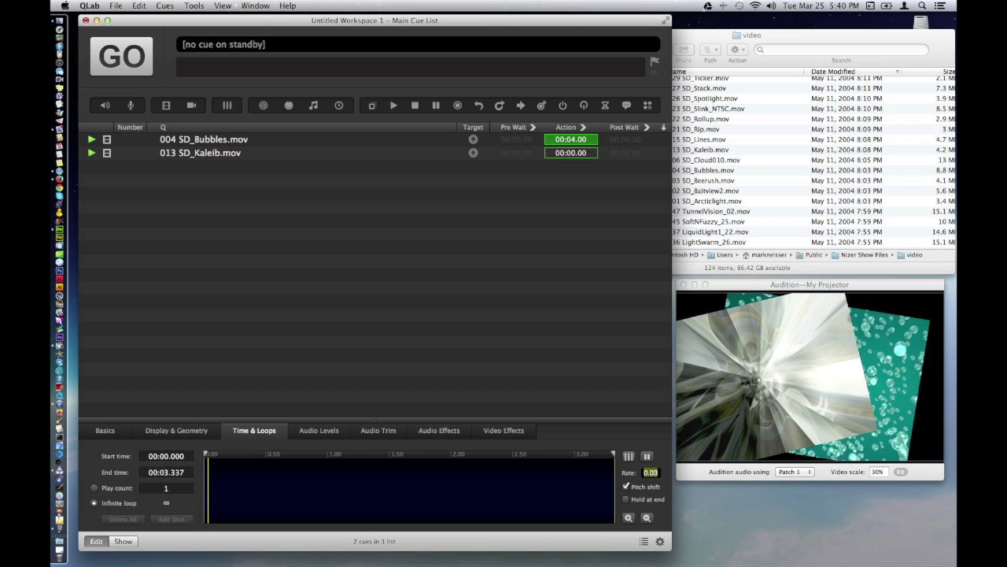
{"action": "left_click", "coordinate": [653, 474]}
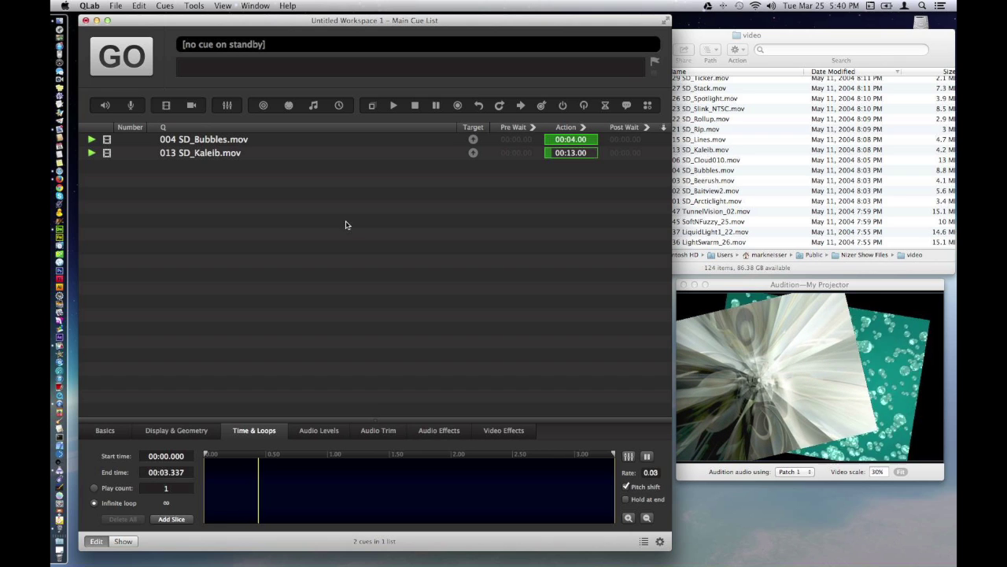
{"action": "left_click", "coordinate": [226, 23]}
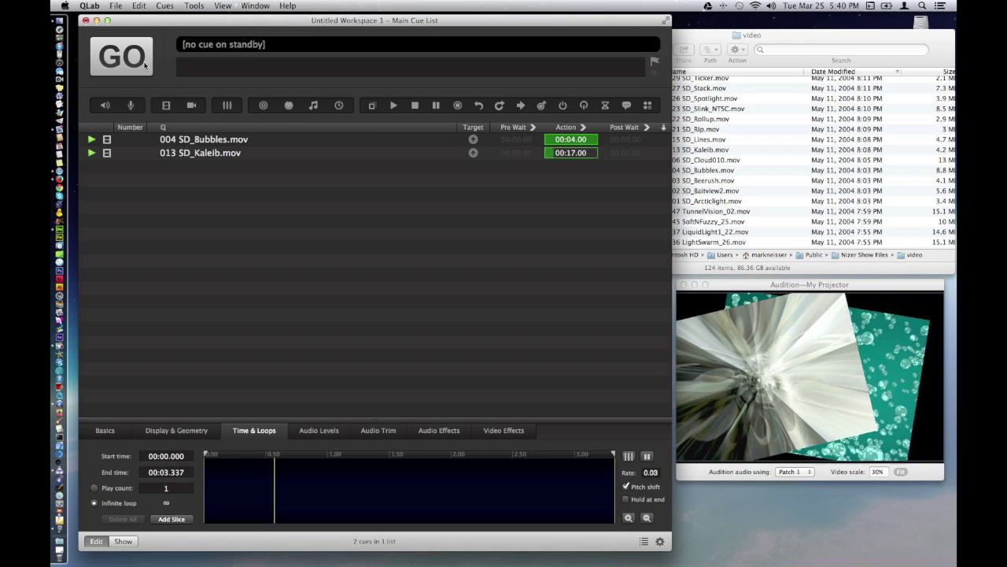
Step: Show the transport sidebar, stop all cues, and select the 004 SD_Bubbles.mov cue
{"action": "left_click", "coordinate": [644, 541]}
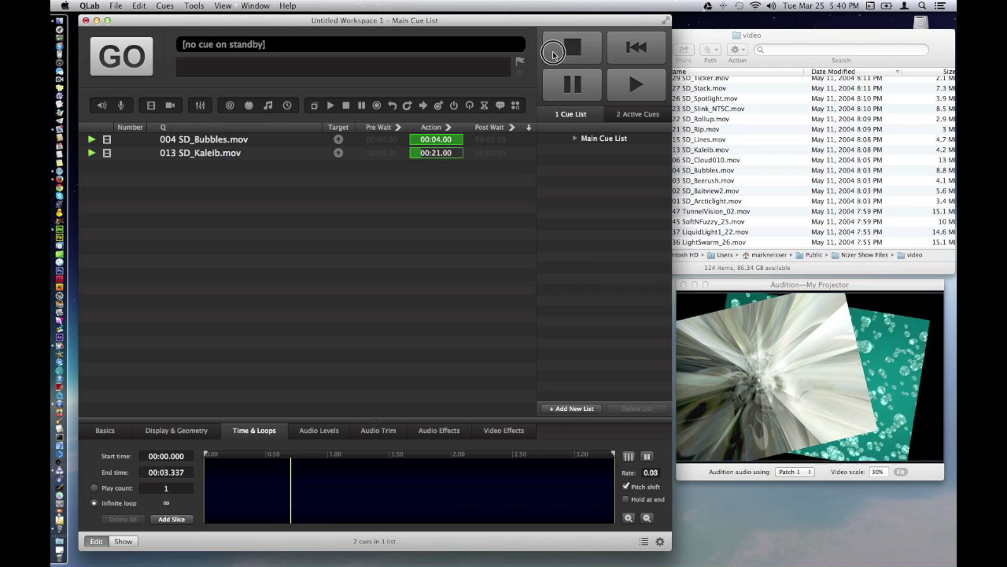
{"action": "left_click", "coordinate": [555, 54]}
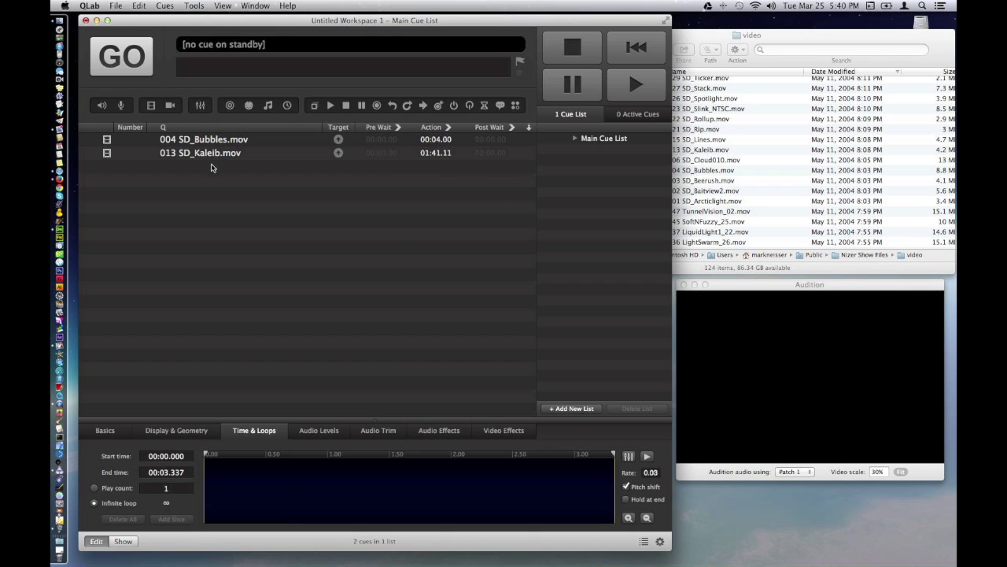
{"action": "left_click", "coordinate": [217, 141]}
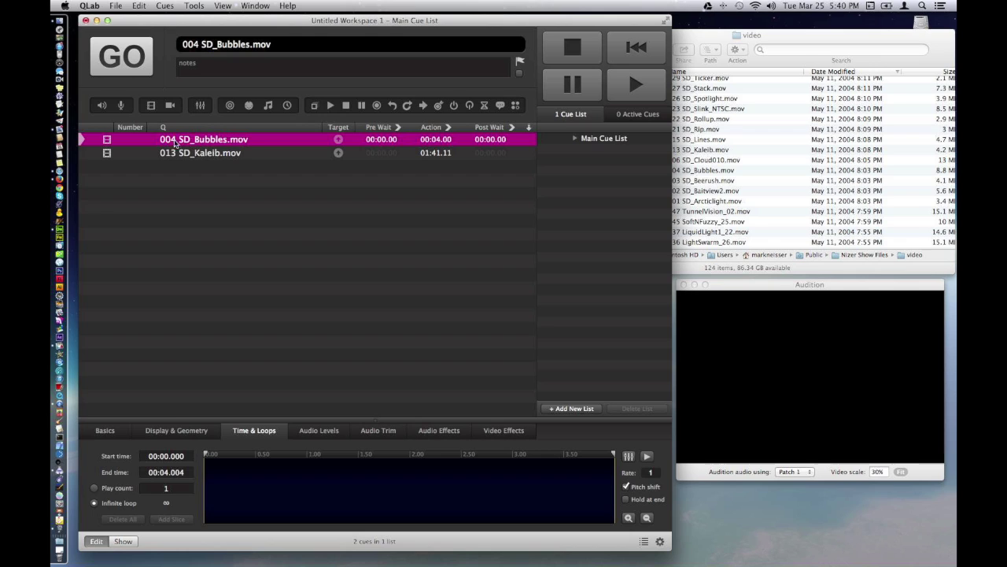
Step: Add the Titles video effect to the bubbles cue and turn on Apply effects
{"action": "left_click", "coordinate": [503, 431]}
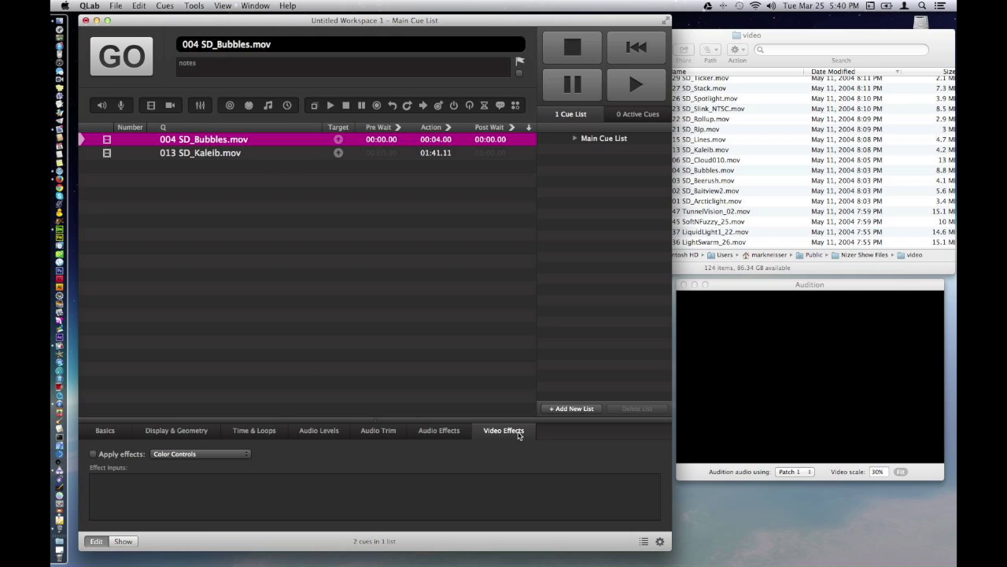
{"action": "left_click", "coordinate": [209, 456]}
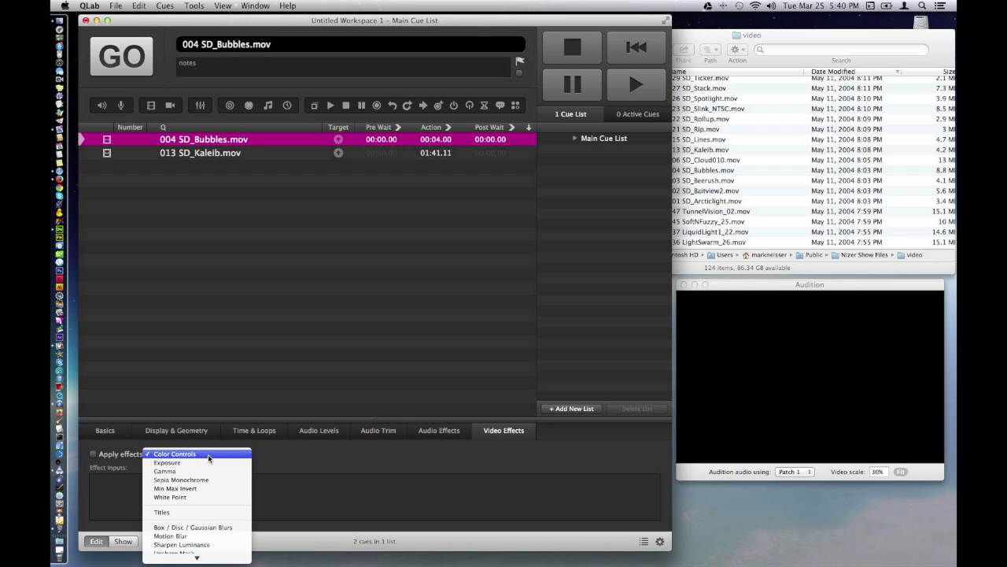
{"action": "scroll", "coordinate": [189, 535], "scroll_direction": "down", "scroll_amount": 2}
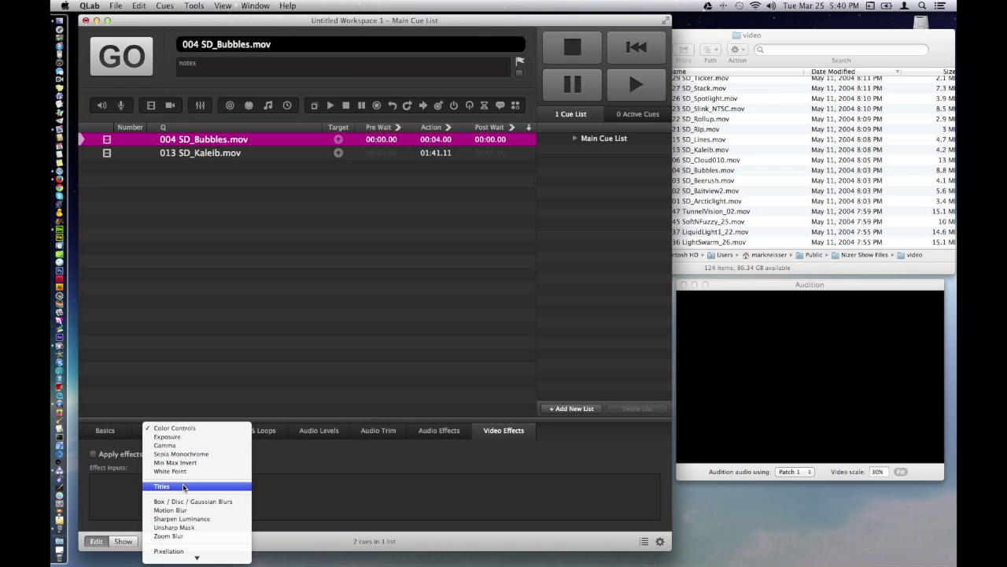
{"action": "left_click", "coordinate": [162, 486]}
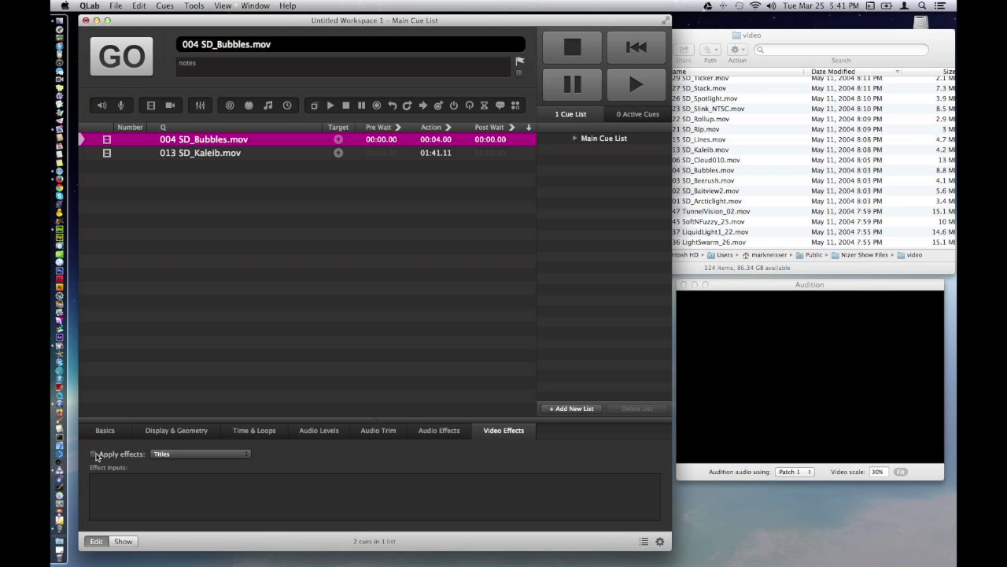
{"action": "left_click", "coordinate": [95, 455]}
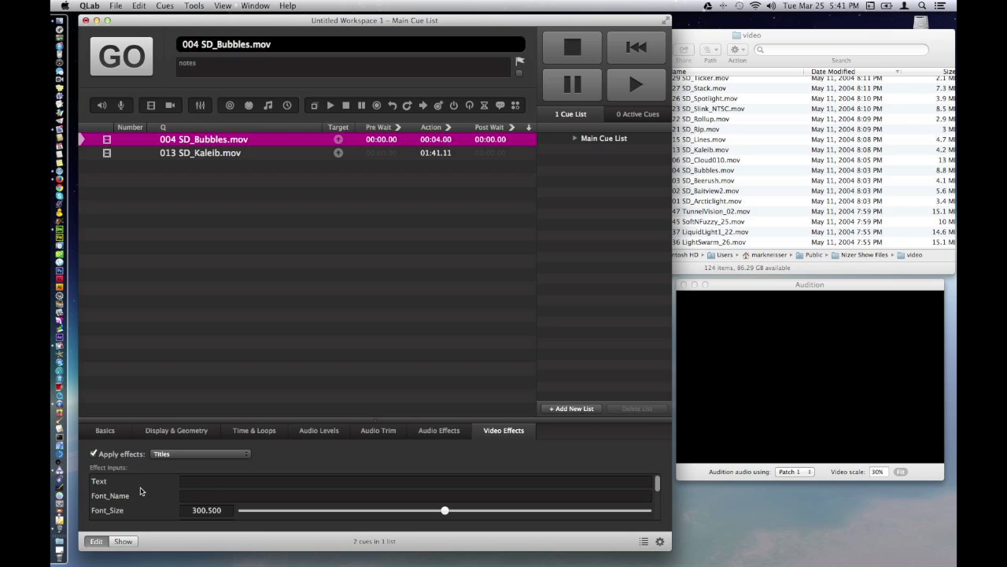
Step: Set the title Text to TEST TITLE and Font_Name to Helvetica
{"action": "left_click", "coordinate": [209, 481]}
{"action": "left_click", "coordinate": [219, 482]}
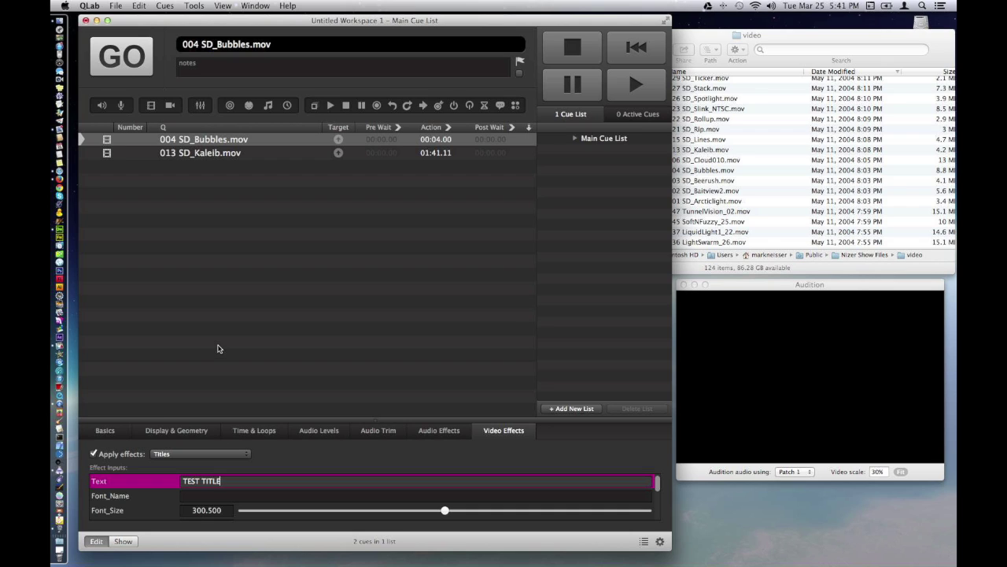
{"action": "left_click", "coordinate": [218, 495]}
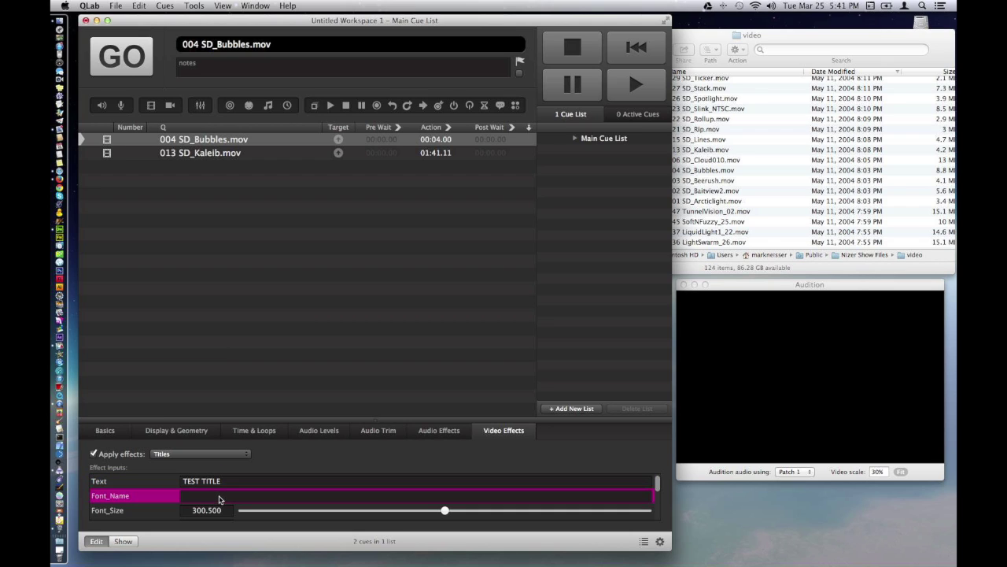
{"action": "left_click", "coordinate": [225, 496]}
{"action": "scroll", "coordinate": [226, 496], "scroll_direction": "down", "scroll_amount": 5}
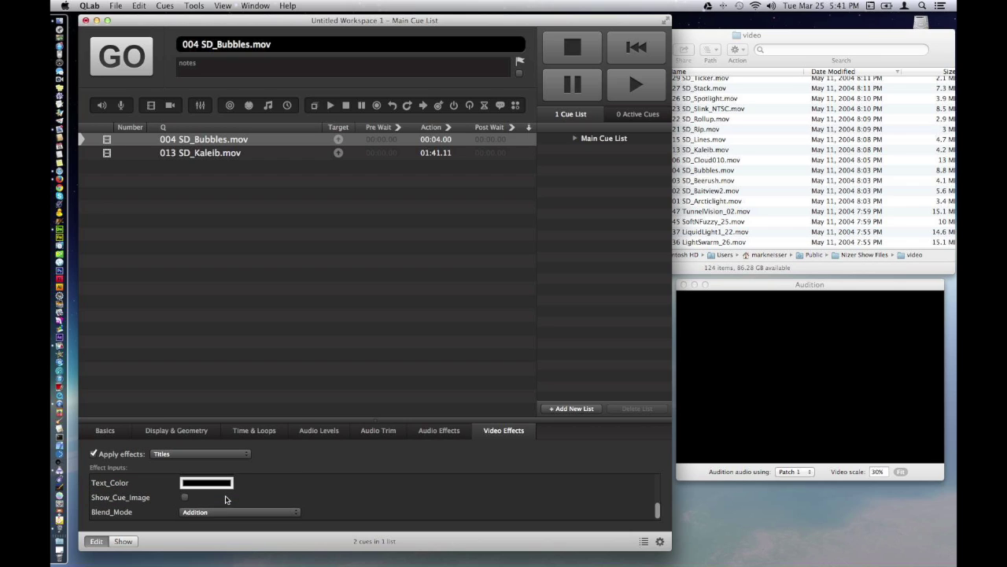
{"action": "scroll", "coordinate": [225, 496], "scroll_direction": "up", "scroll_amount": 5}
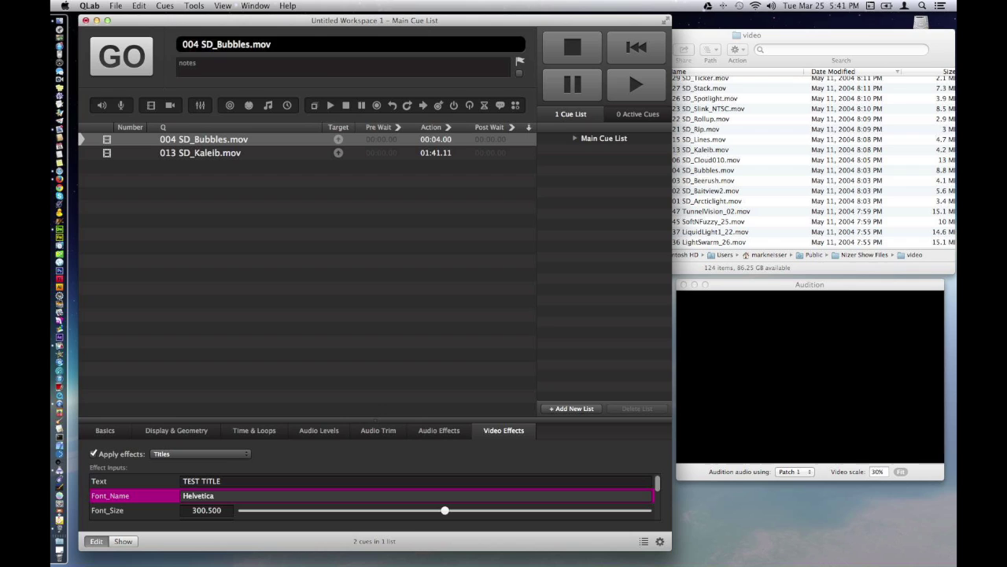
{"action": "left_click", "coordinate": [279, 308]}
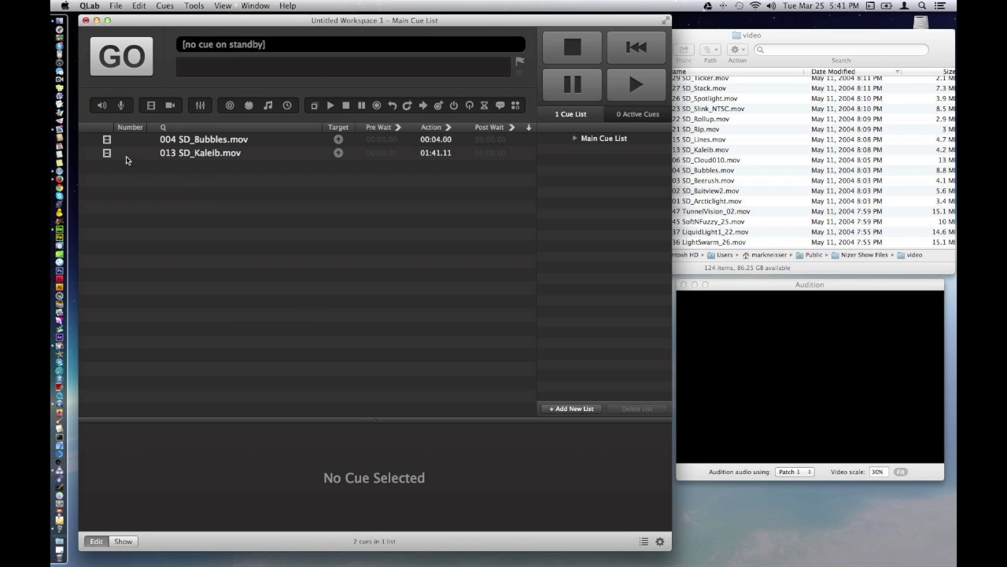
Step: Play the bubbles cue with TEST TITLE, toggling Kaleib's Apply effects on and back off
{"action": "left_click", "coordinate": [92, 142]}
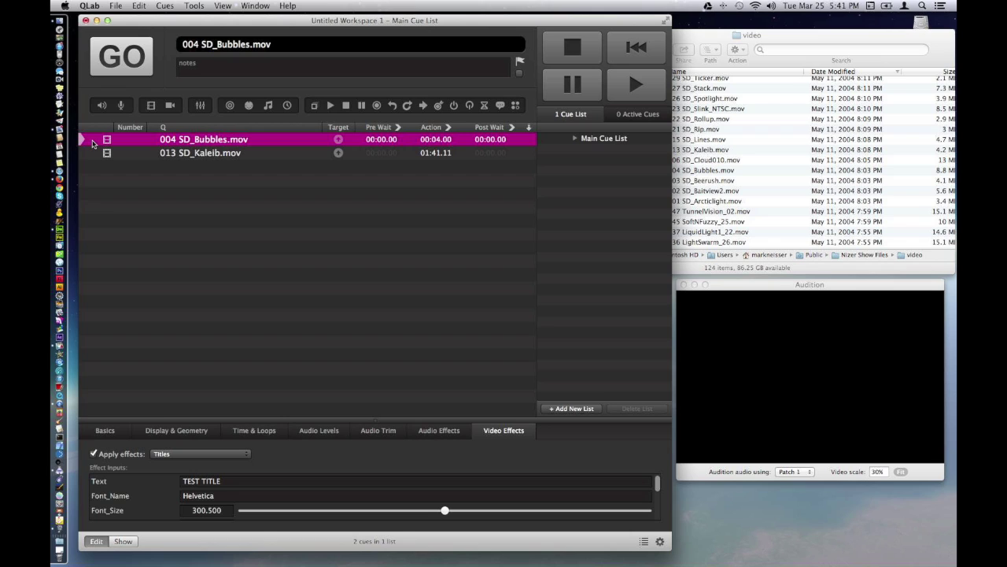
{"action": "left_click", "coordinate": [116, 60]}
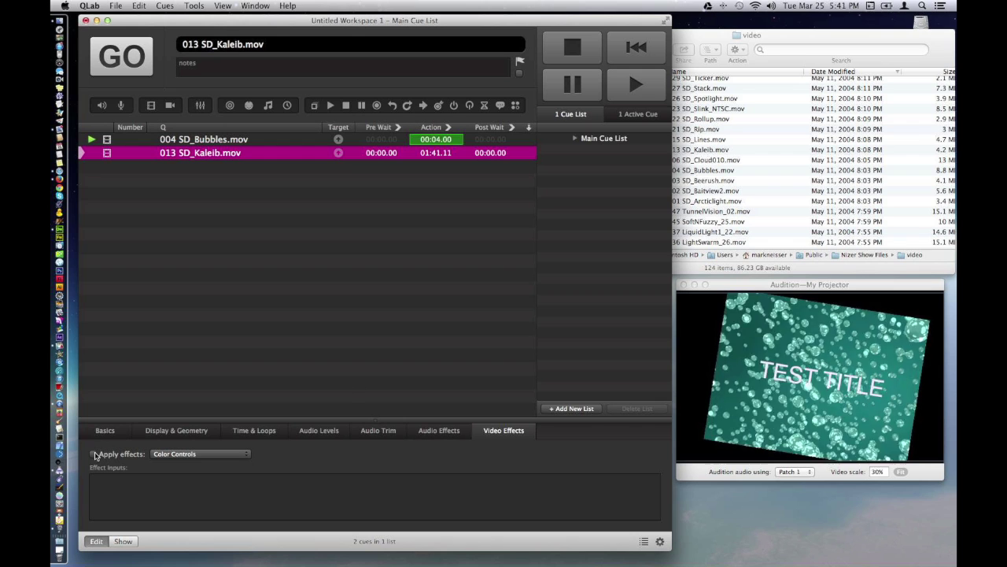
{"action": "left_click", "coordinate": [94, 455]}
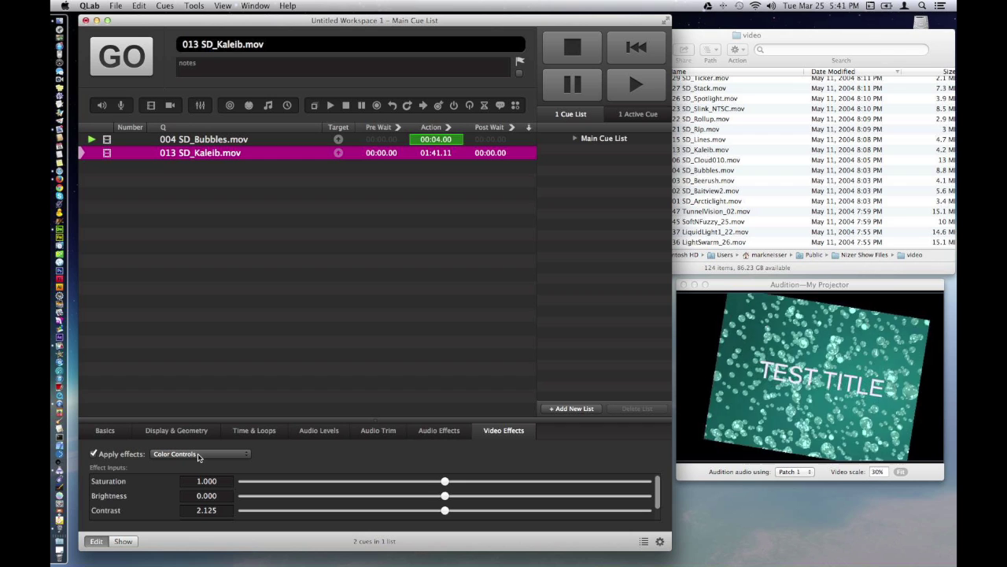
{"action": "left_click", "coordinate": [93, 454]}
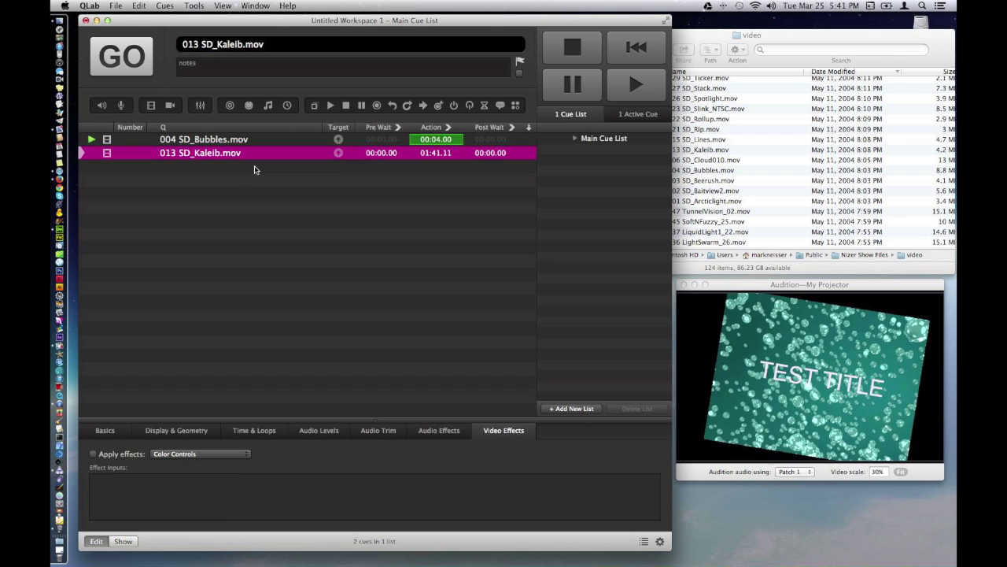
{"action": "key", "text": "Up"}
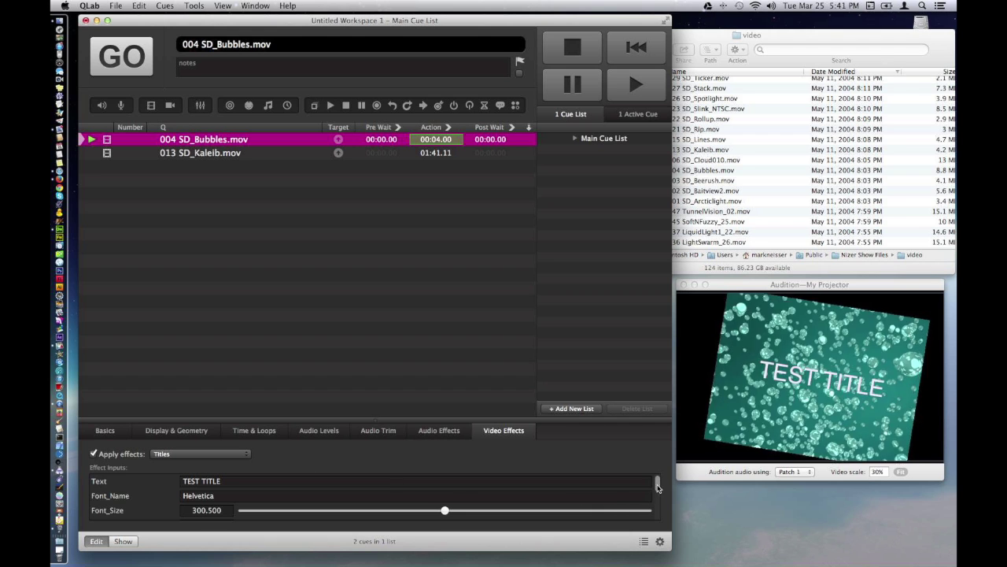
Step: Set the title's Text_Color to a bright magenta
{"action": "left_click_drag", "start_coordinate": [658, 488], "coordinate": [657, 523]}
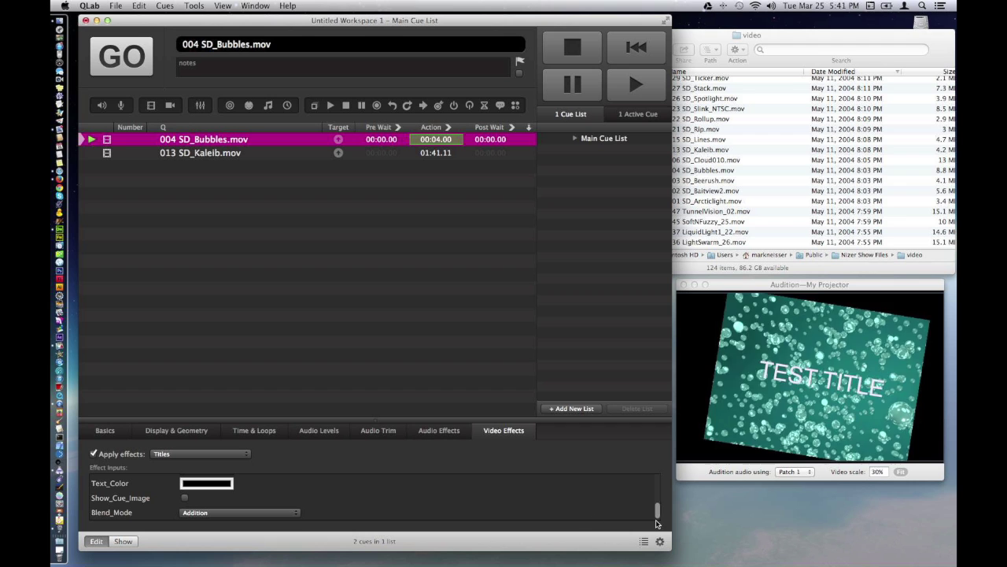
{"action": "left_click", "coordinate": [190, 488]}
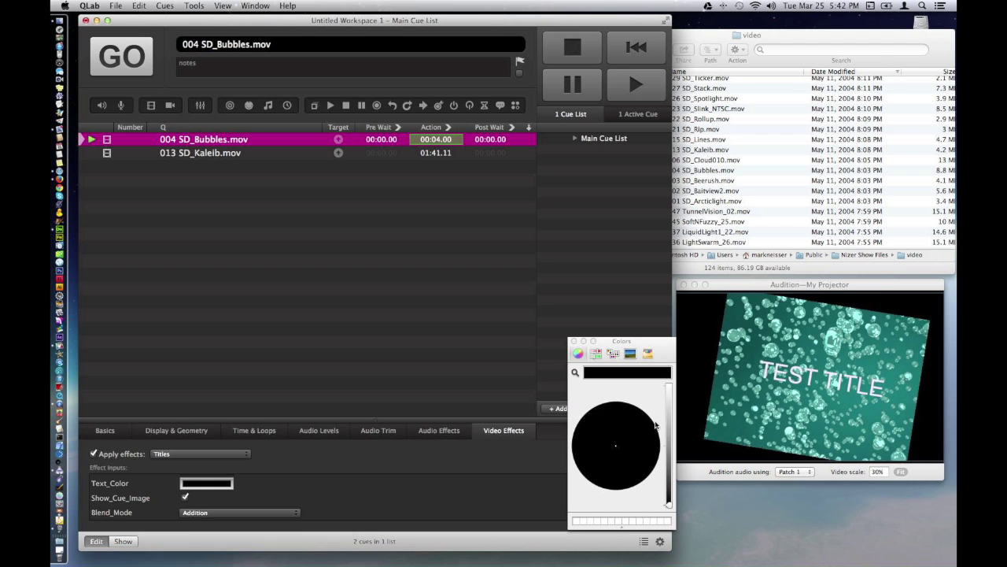
{"action": "left_click", "coordinate": [671, 426]}
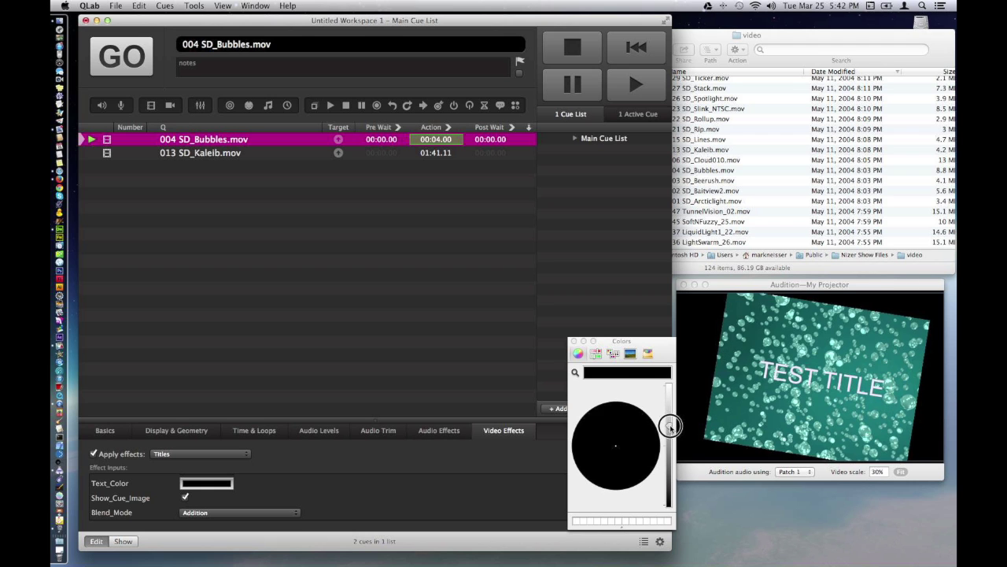
{"action": "left_click", "coordinate": [648, 465]}
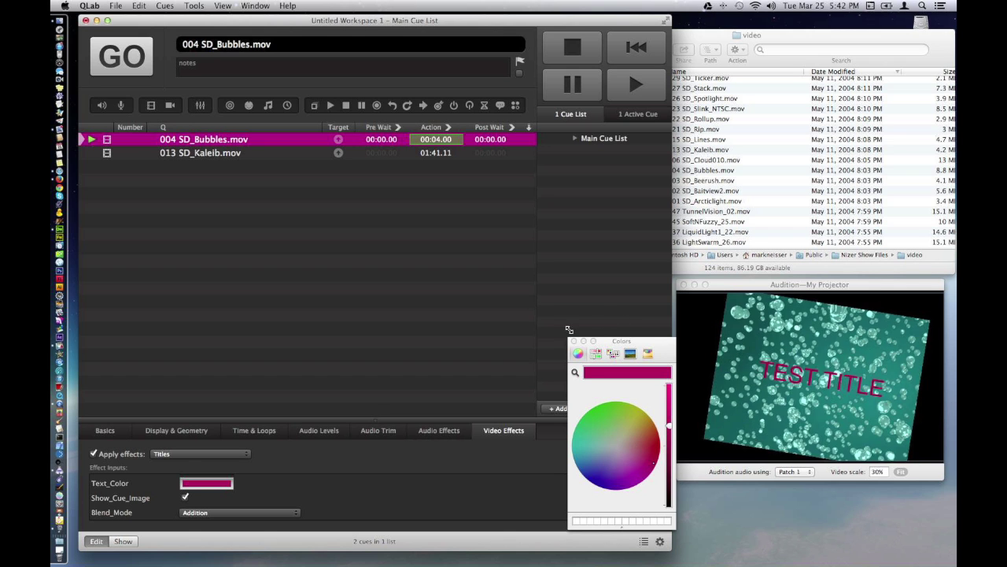
{"action": "key", "text": "Down"}
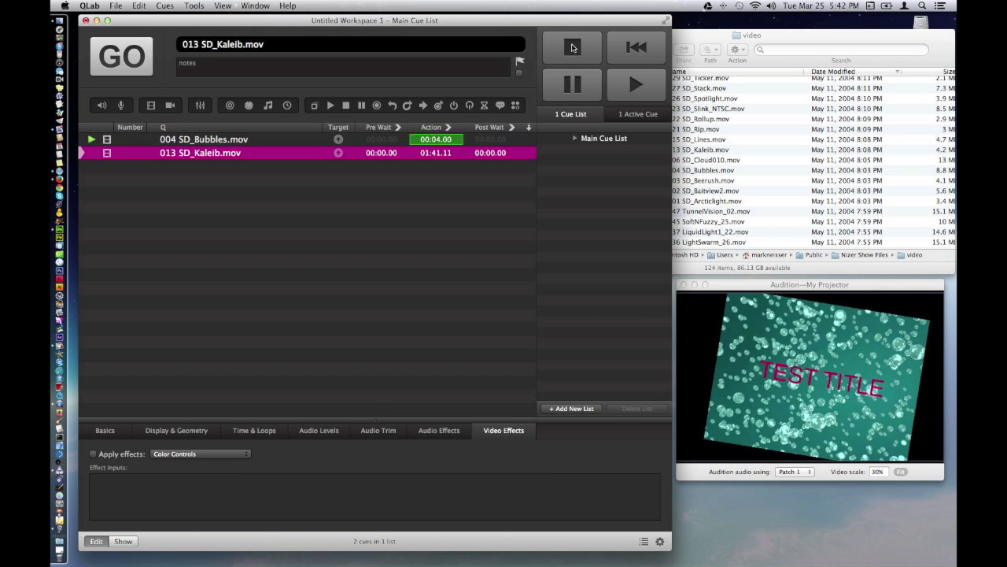